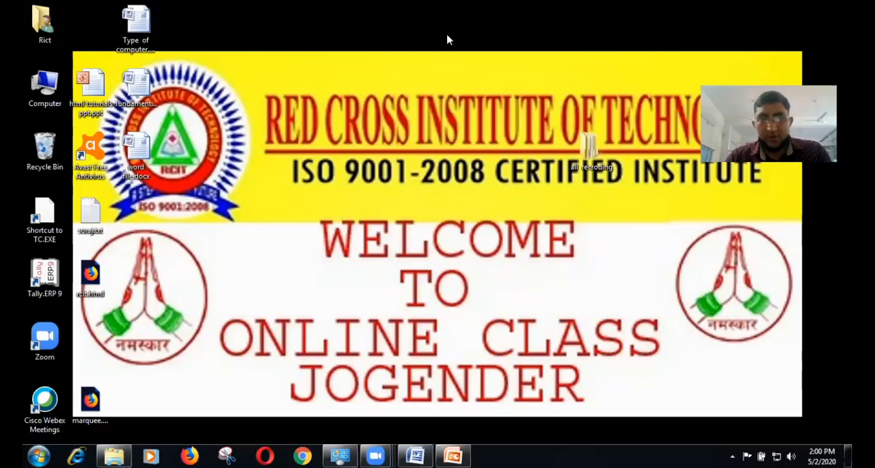
Step: Switch to PowerPoint and go through the slide's numbered list of file commands, from New to print preview
click(457, 454)
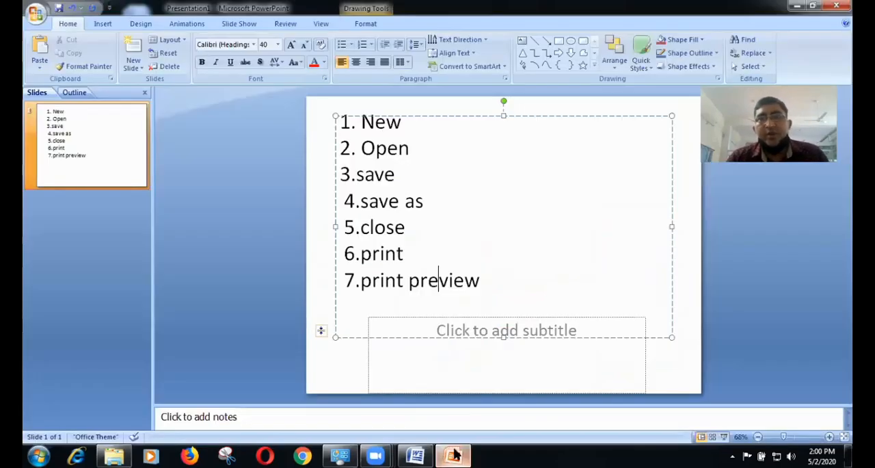
click(410, 130)
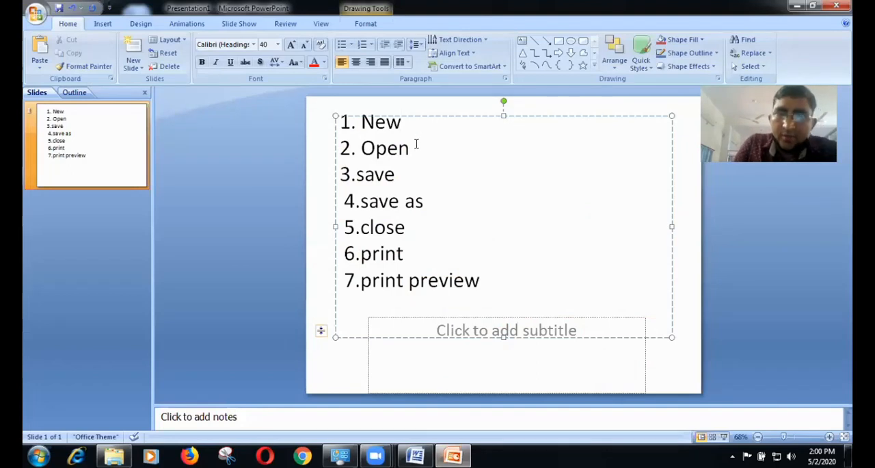
click(409, 148)
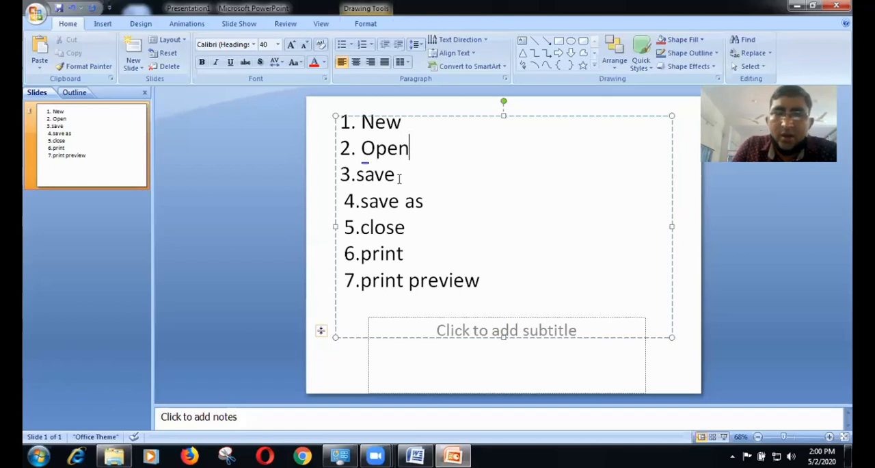
click(400, 177)
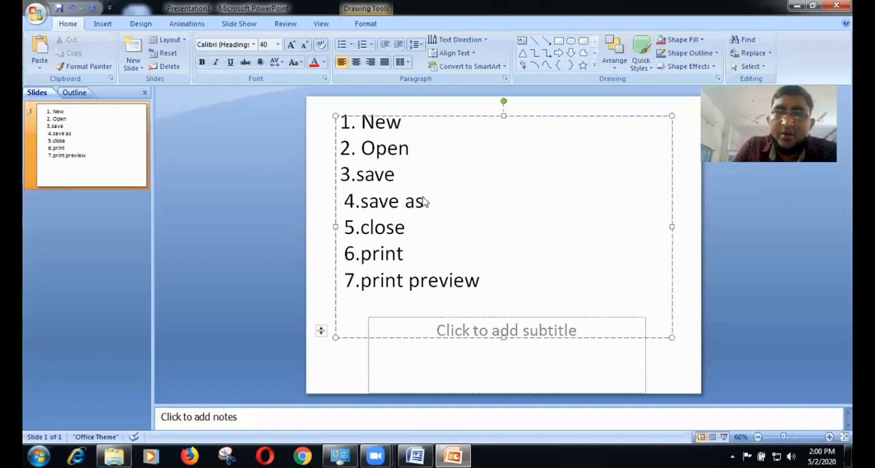
click(424, 201)
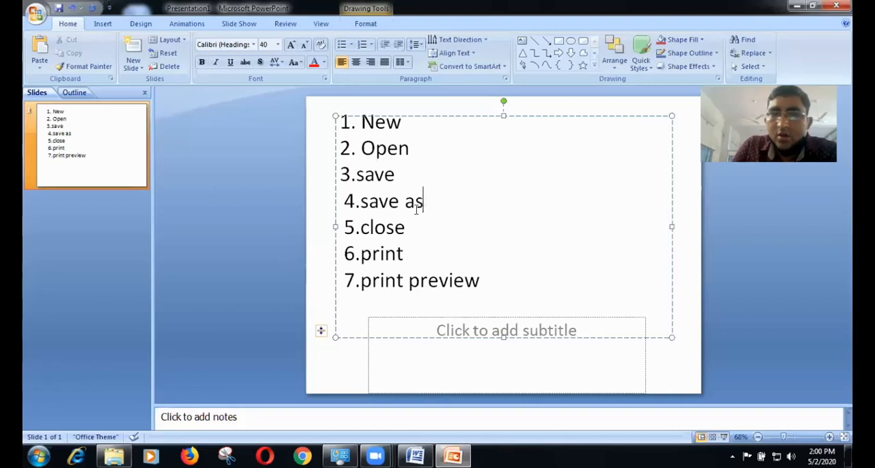
click(410, 235)
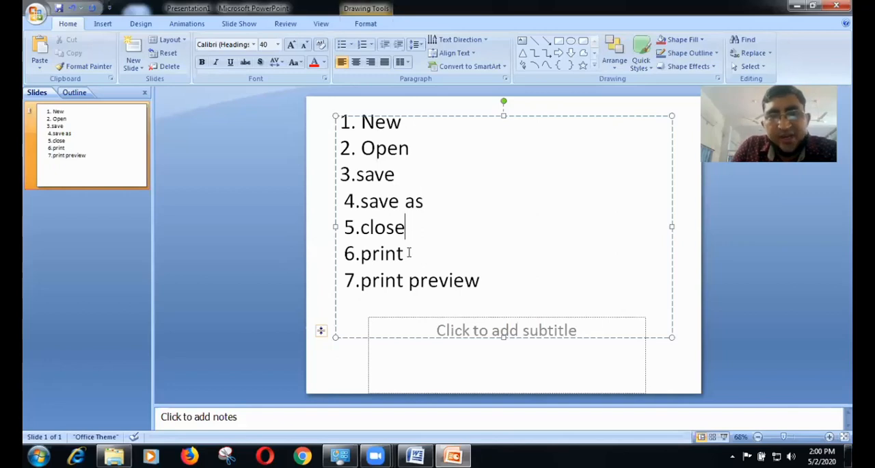
click(408, 253)
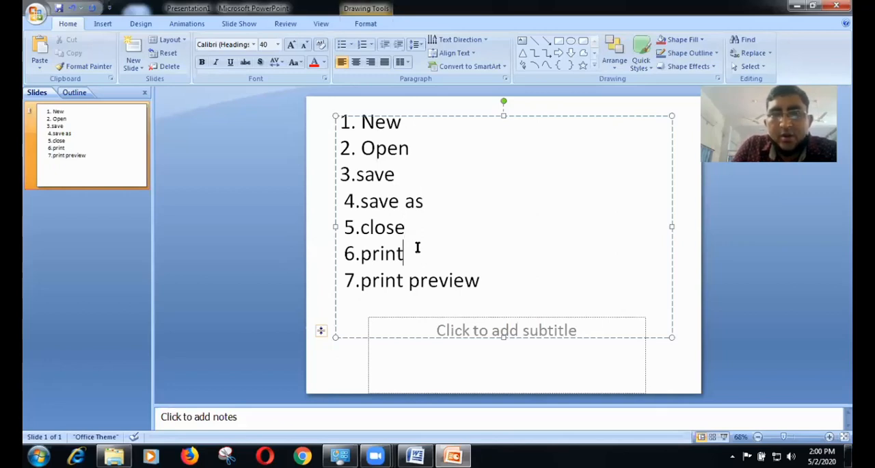
click(480, 279)
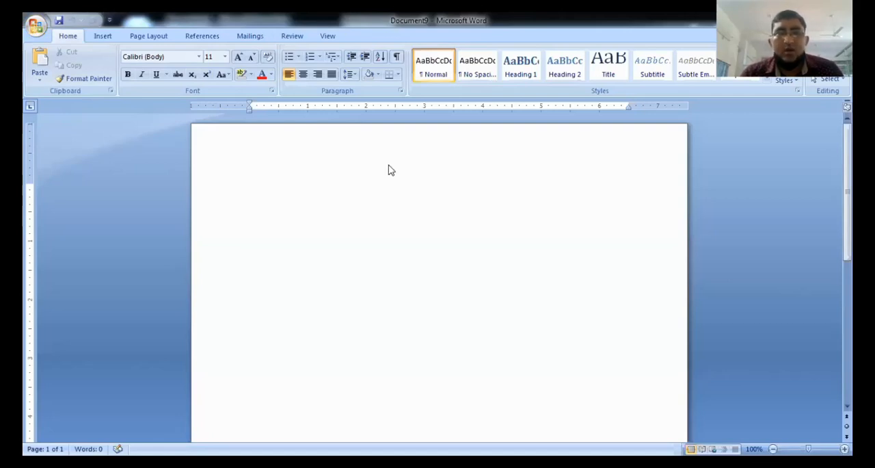
Step: Enter two lines of sample text in the blank Word document: "Ggdgdfgfkfsdkfklsdvmdfdsfsdklfksd" and "Fsdfsdfsdnkfnsd c b cdfg kgd bkdfgkfdk bbvcbcv g"
click(36, 25)
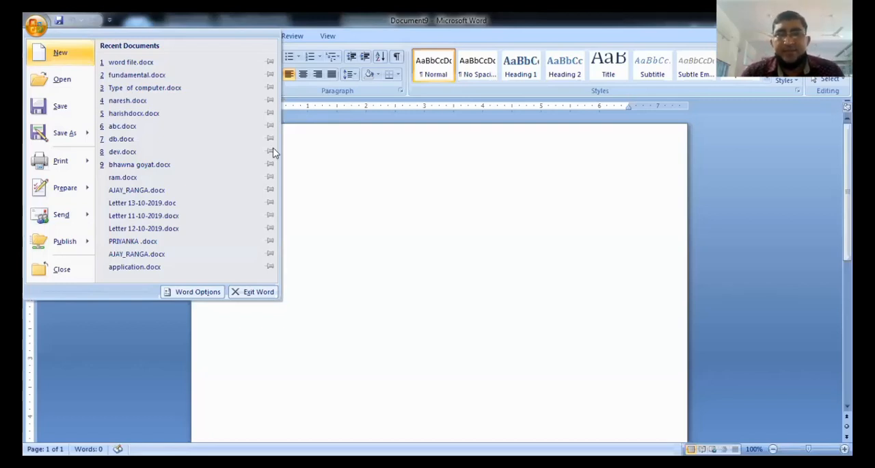
click(336, 188)
text(ggdgdfgfkfsdkfklsd)
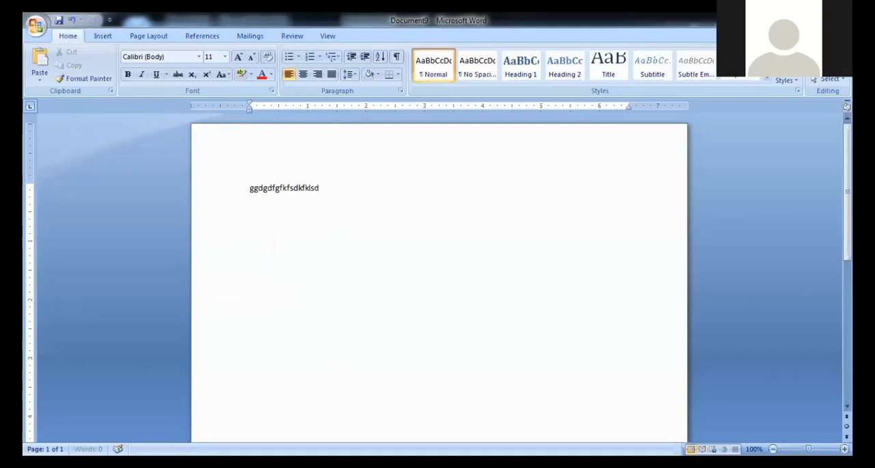
text(vmdfdsfsdklfksd)
key(Return)
text(Fsdfsdfsdnkfnsd)
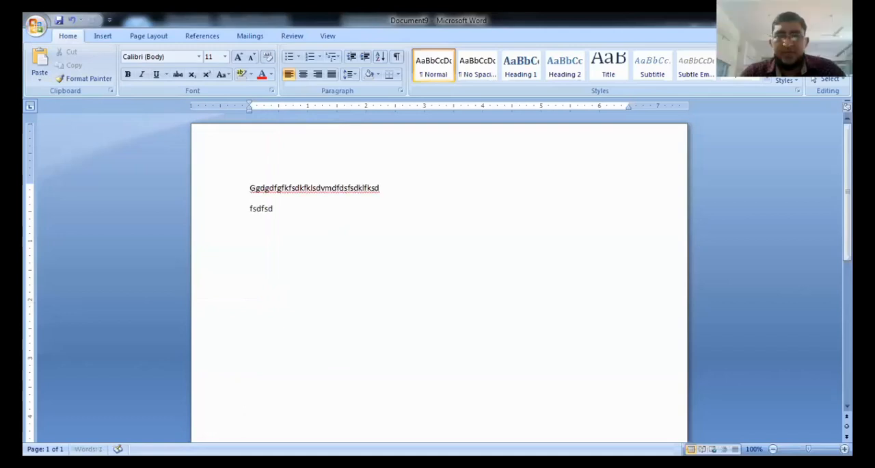
text( c b cdfg  kgd bkdfgkfdk)
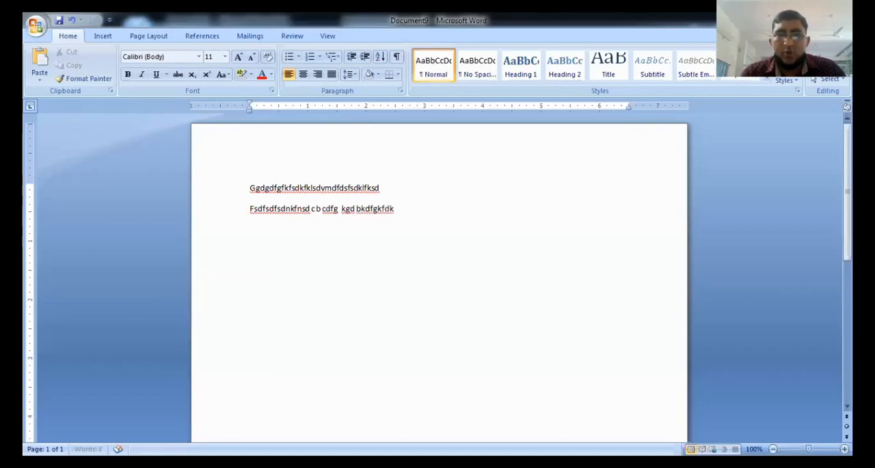
text( bbvcbcv g)
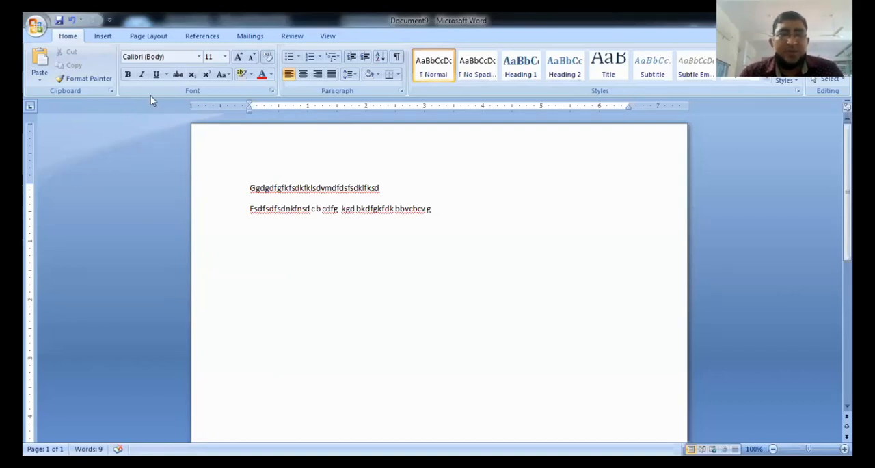
click(36, 26)
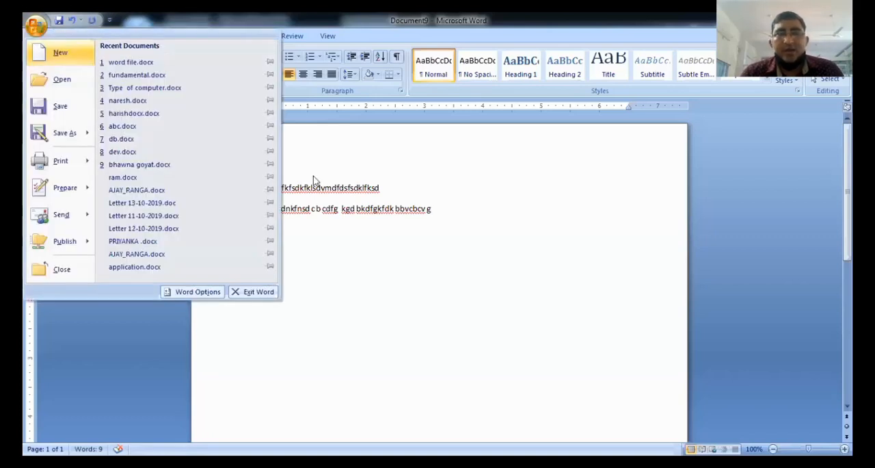
click(385, 234)
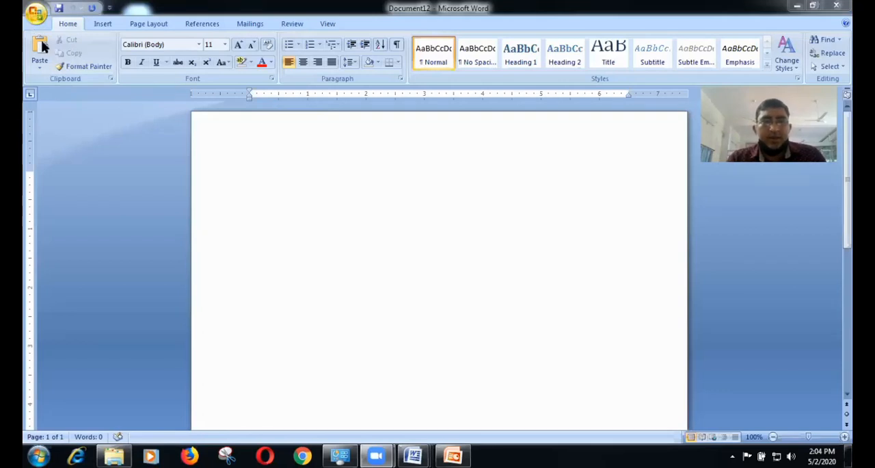
Step: Create a new blank document from the Blank document template
click(36, 13)
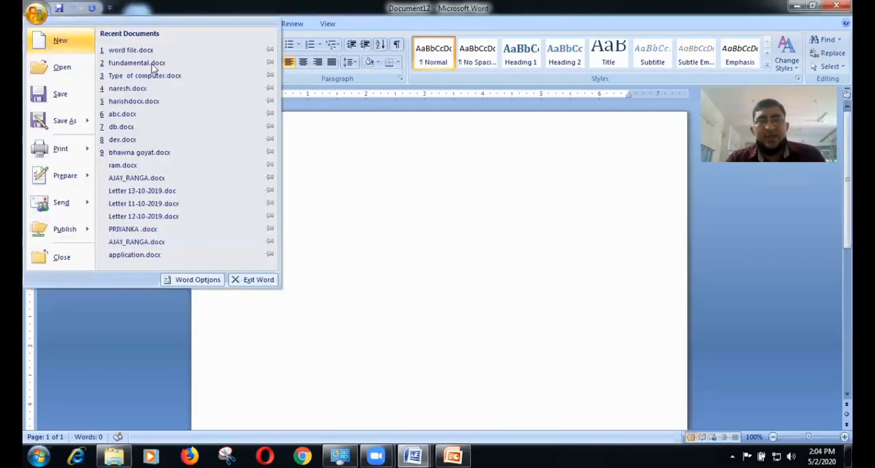
click(58, 41)
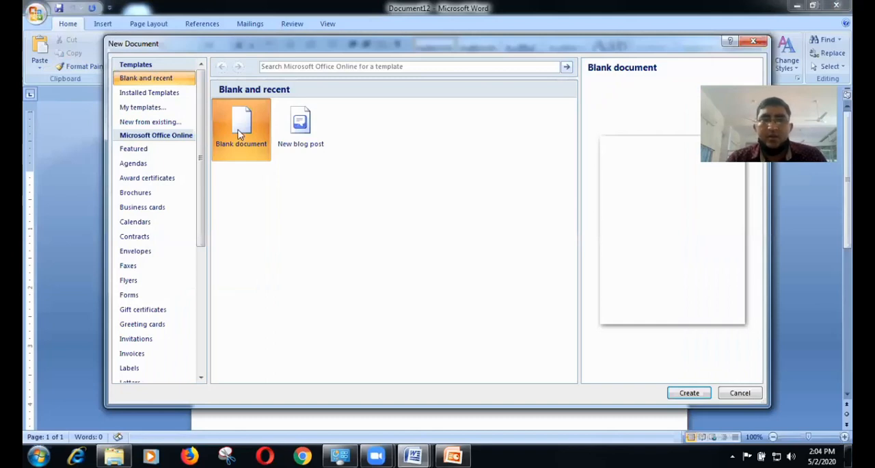
click(680, 395)
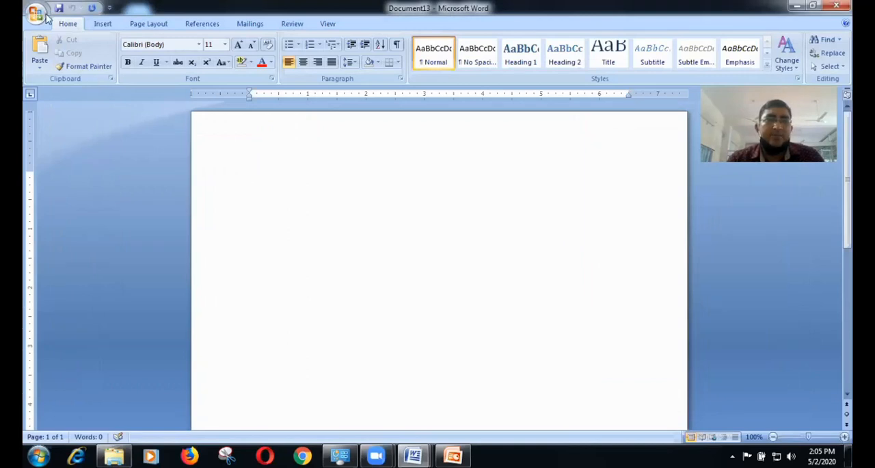
Step: Open the existing file "Type of computer.docx" from the Desktop folder
key(alt+f)
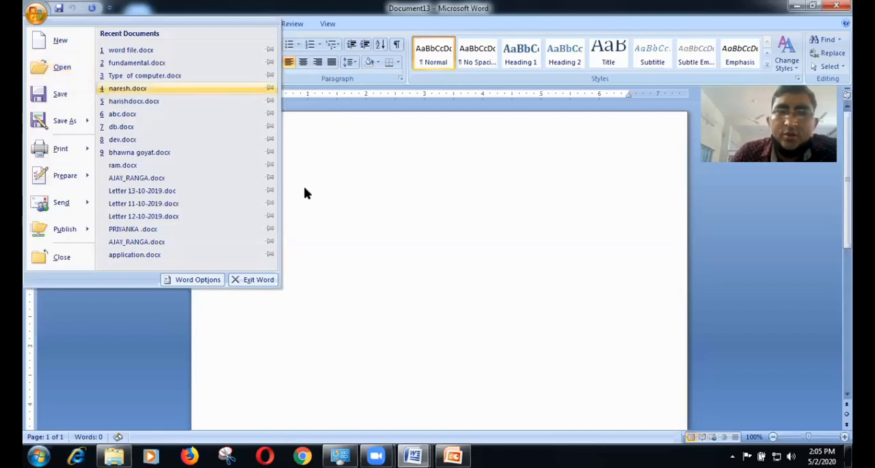
click(346, 215)
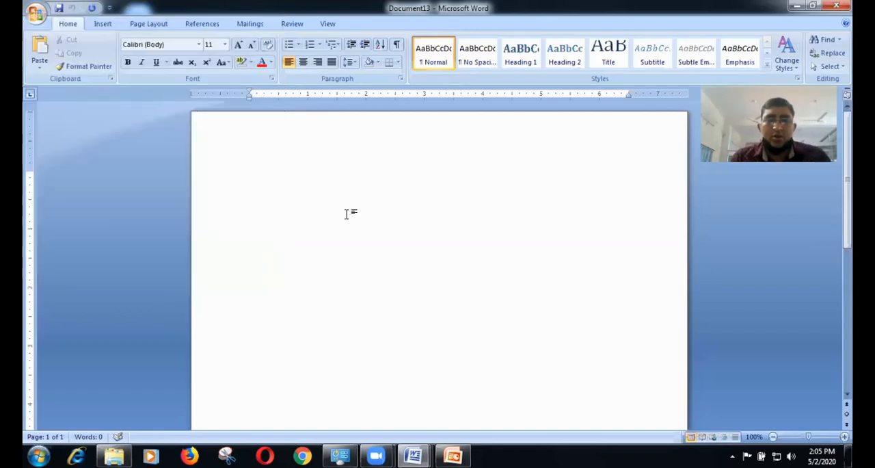
key(ctrl+o)
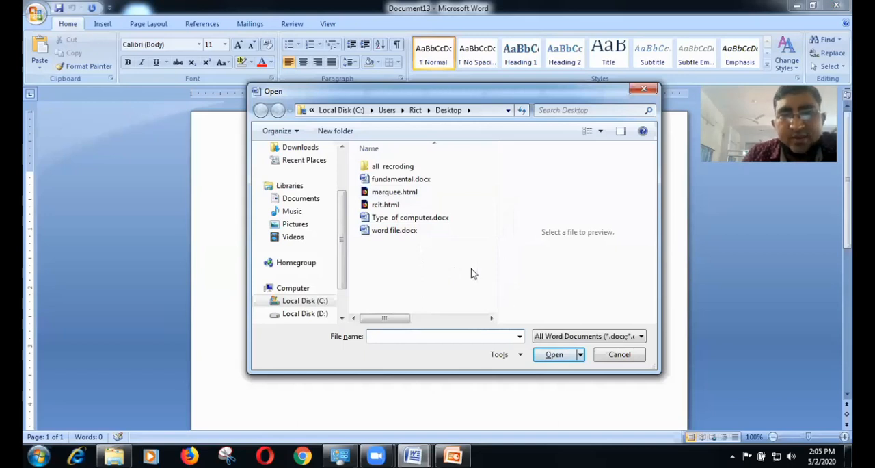
click(450, 218)
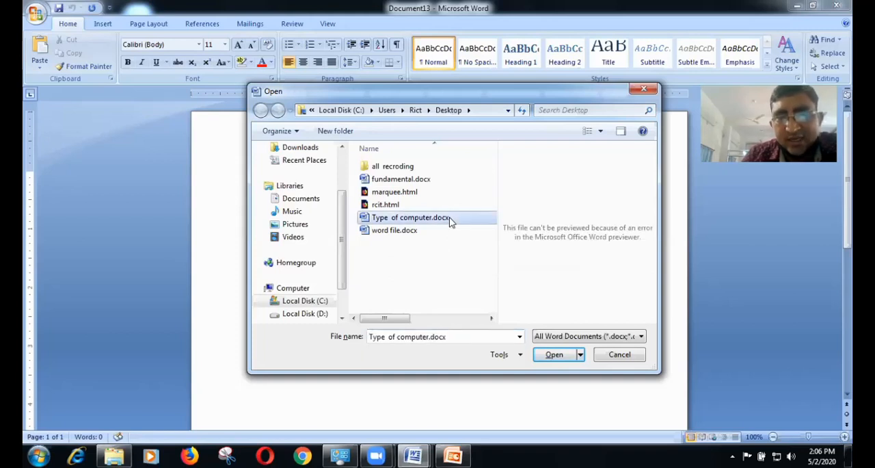
click(555, 357)
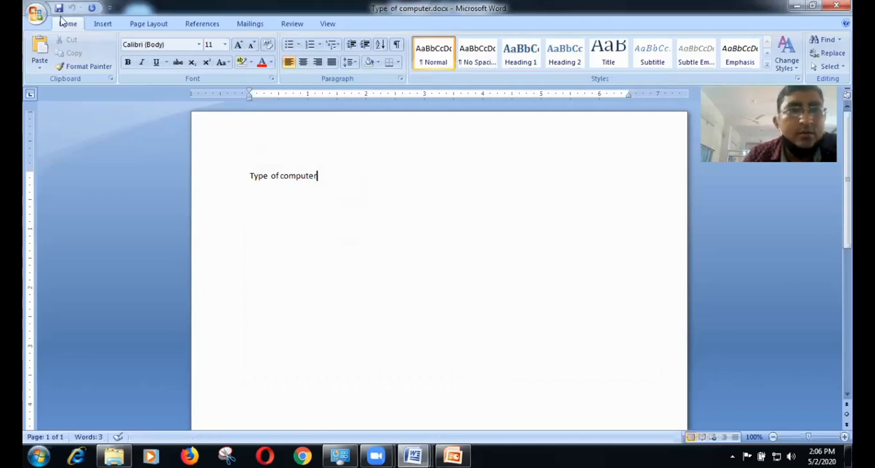
Step: Save the open "Type of computer.docx" document under its existing name
click(36, 12)
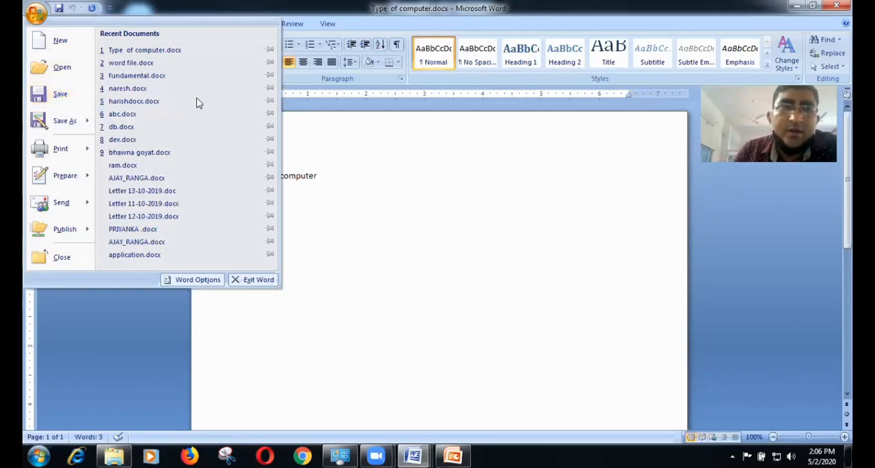
key(Escape)
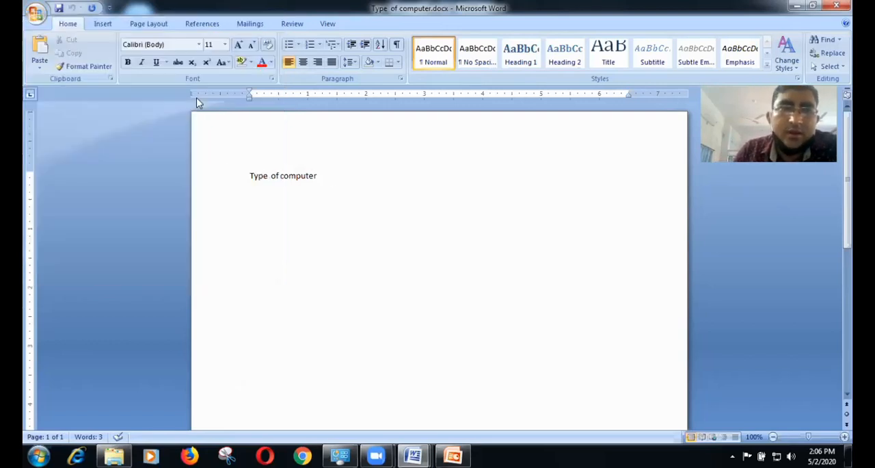
click(35, 13)
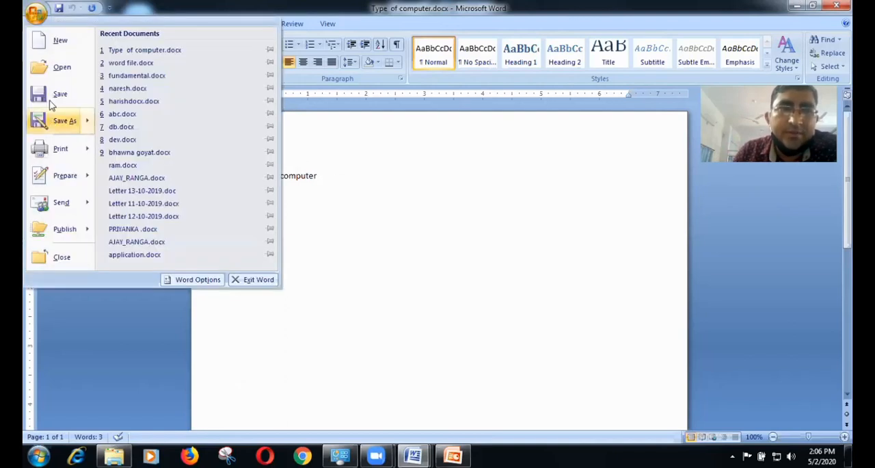
click(51, 95)
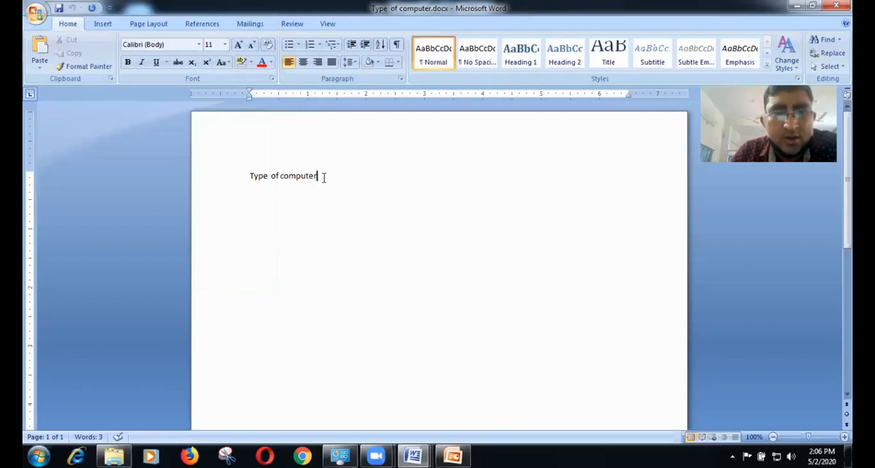
Step: Create another blank document using the Blank document template
click(34, 11)
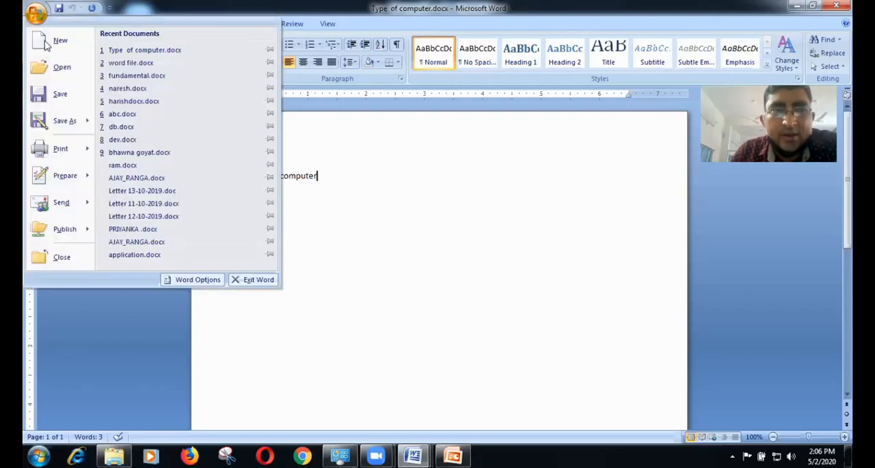
click(48, 42)
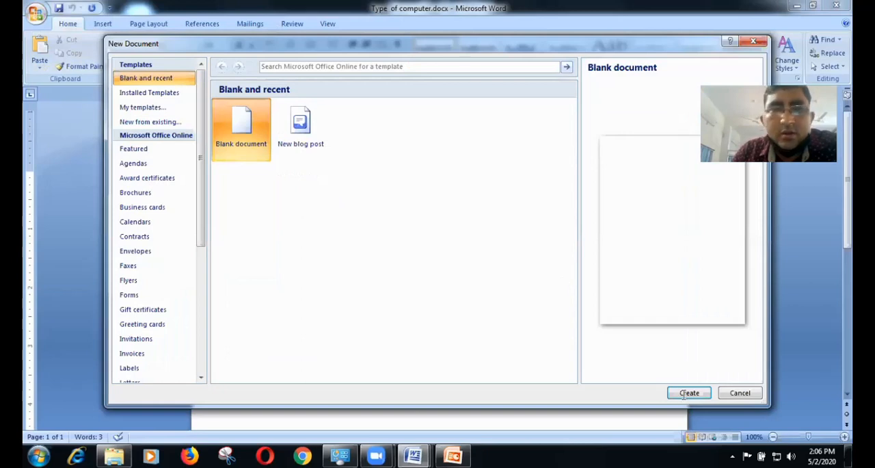
click(684, 395)
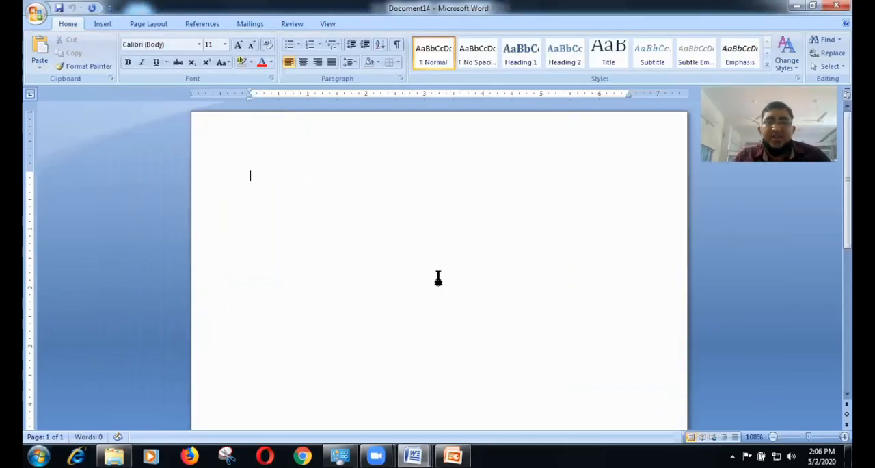
text(j)
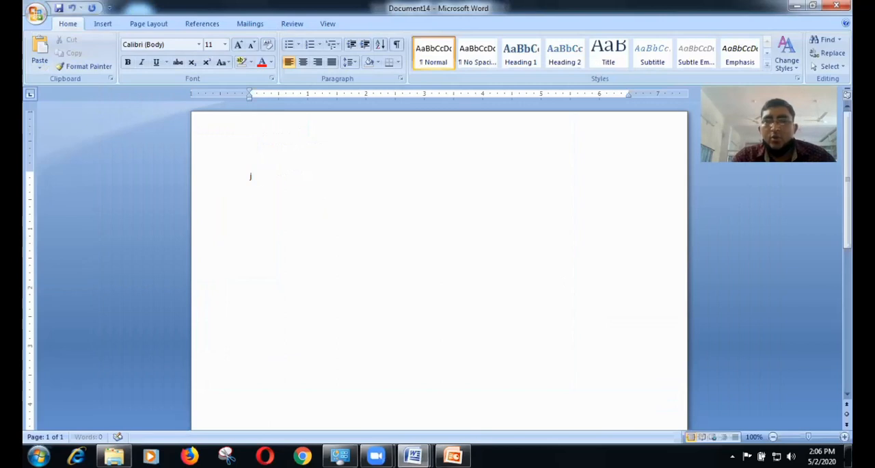
text(fjfjs fsd f df sdn fsdfs)
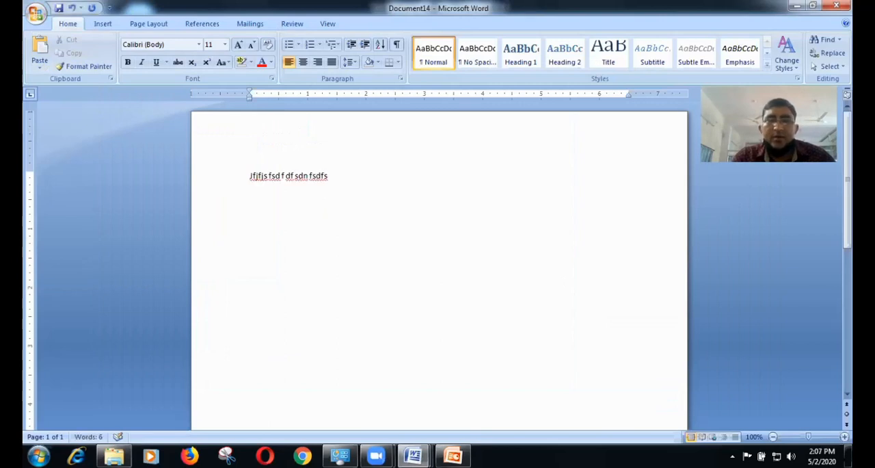
key(ctrl+a)
key(Delete)
Step: Enter the sample text "Xv vxm v fsd f vx mv sdkfsd cm sd f" in the new document
text(xv  vxm v fsd f vx mv sdkfsd cm sd f)
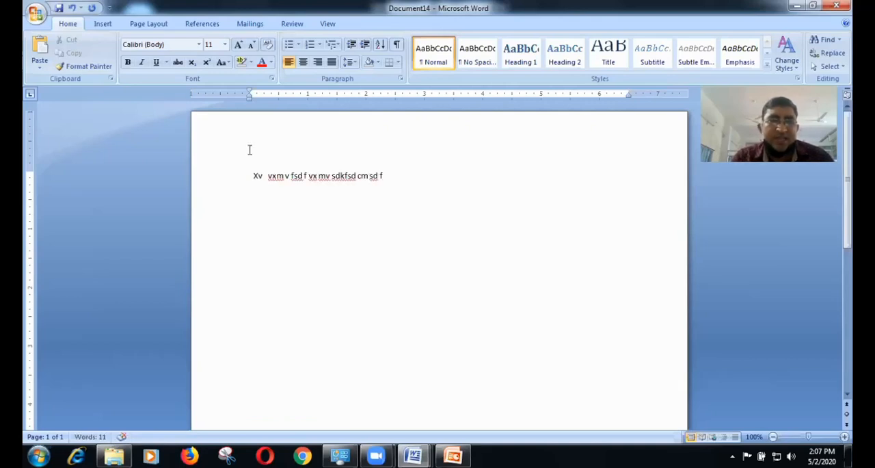
Step: Start saving the new document and examine the available save locations, from Favorites and Libraries to the computer's drives
click(37, 14)
click(55, 87)
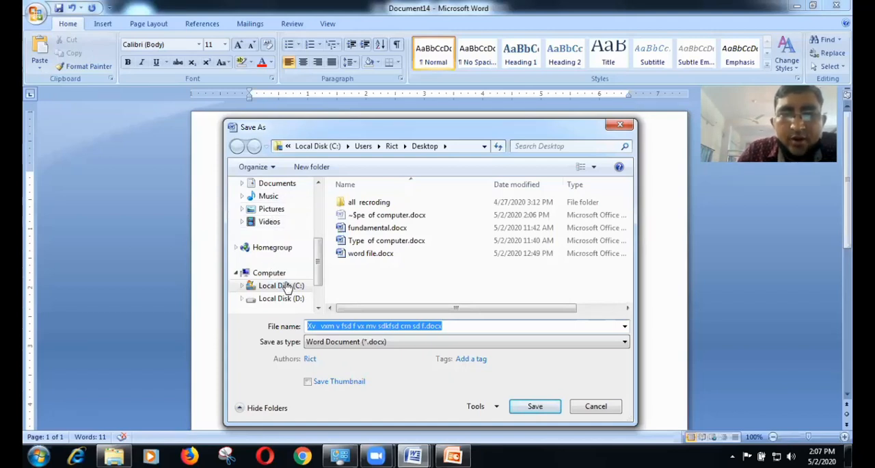
click(318, 308)
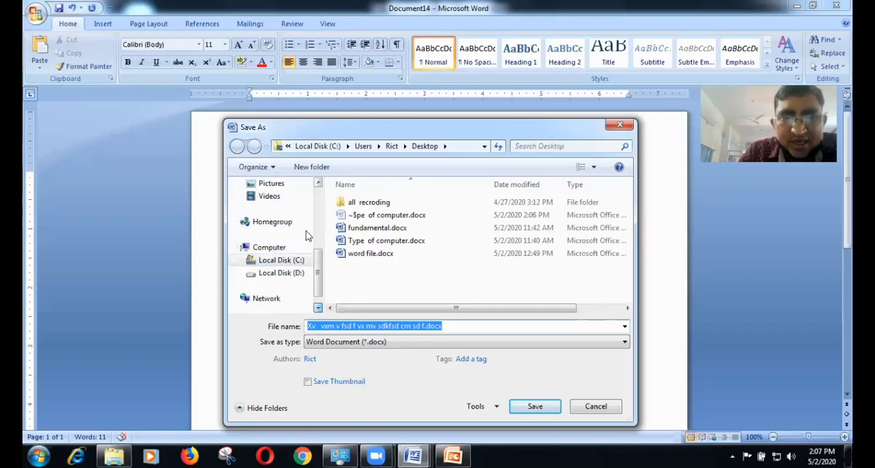
scroll(306, 235, down, 1)
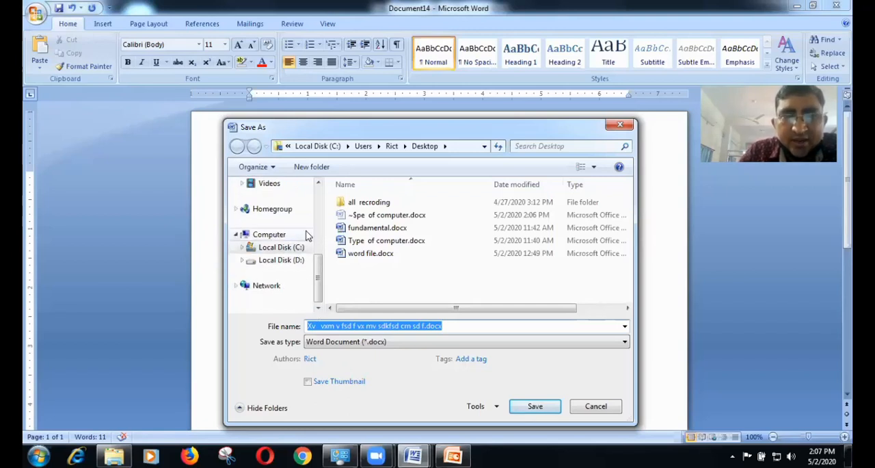
click(318, 184)
click(318, 184)
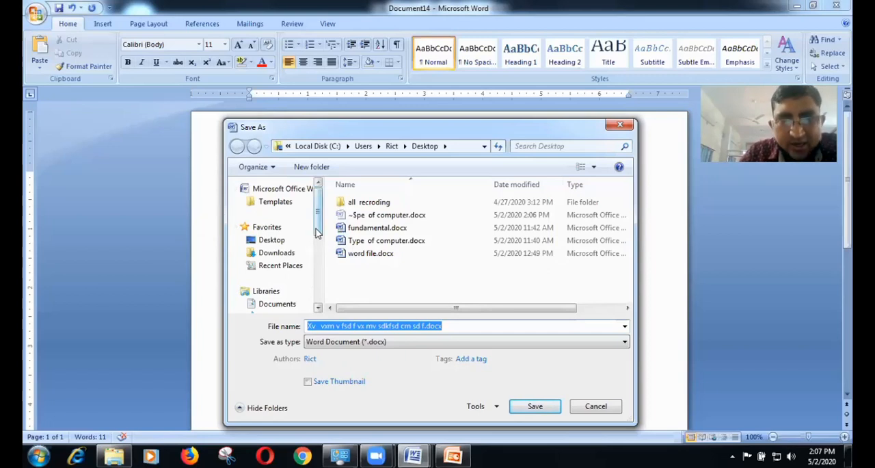
scroll(314, 291, down, 2)
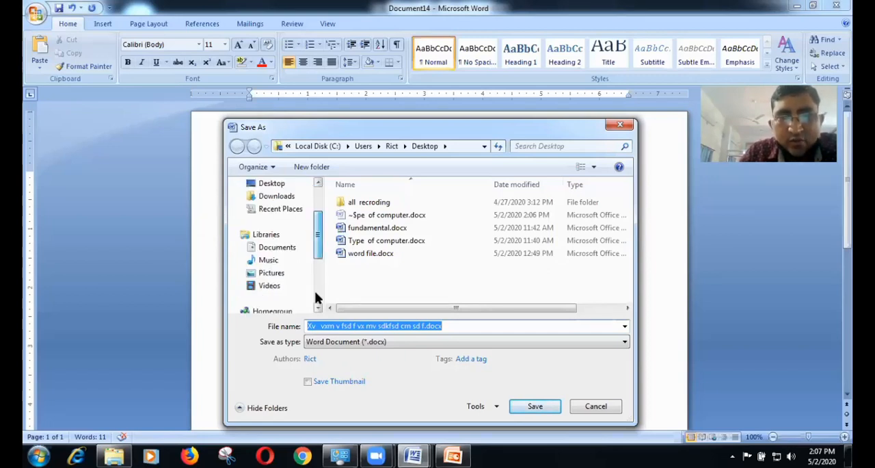
scroll(314, 291, down, 2)
scroll(319, 268, up, 2)
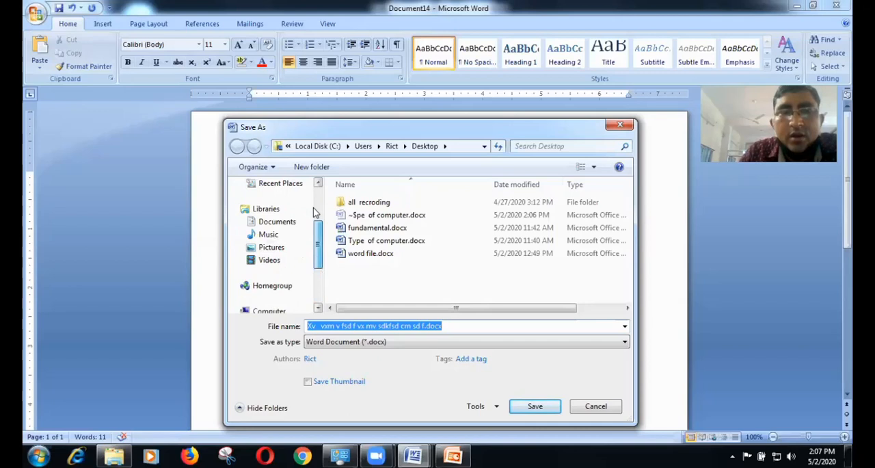
scroll(316, 213, up, 2)
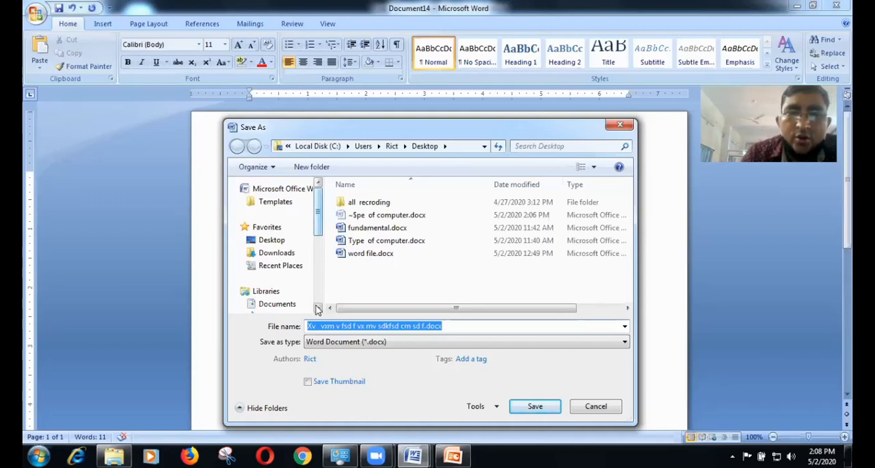
scroll(300, 270, down, 2)
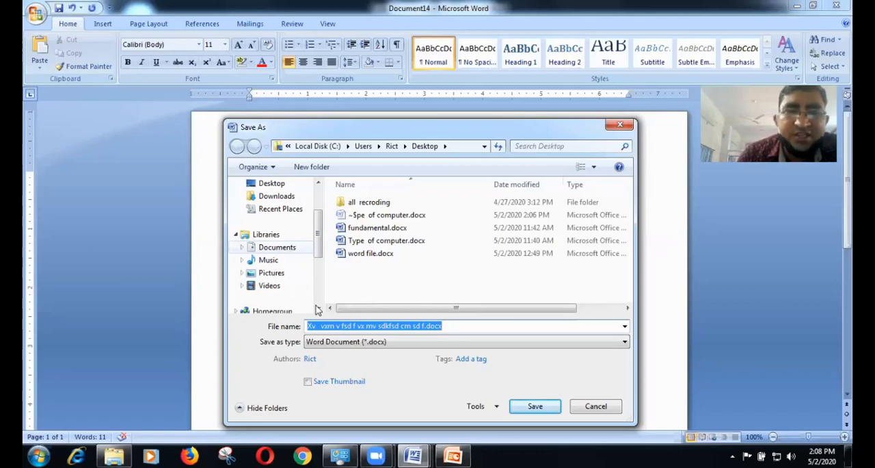
scroll(318, 310, down, 2)
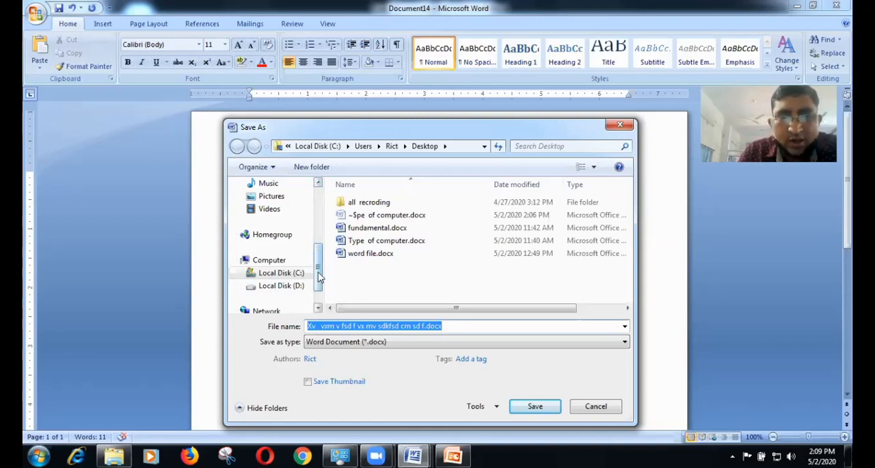
scroll(311, 205, up, 2)
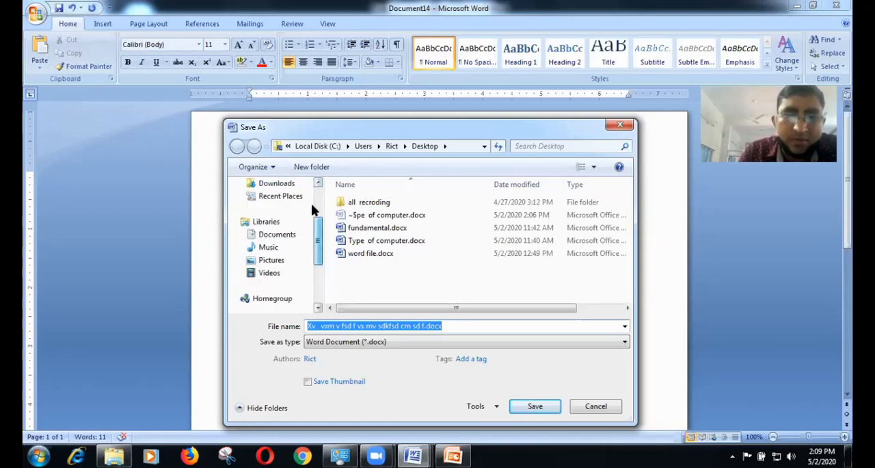
scroll(311, 203, up, 2)
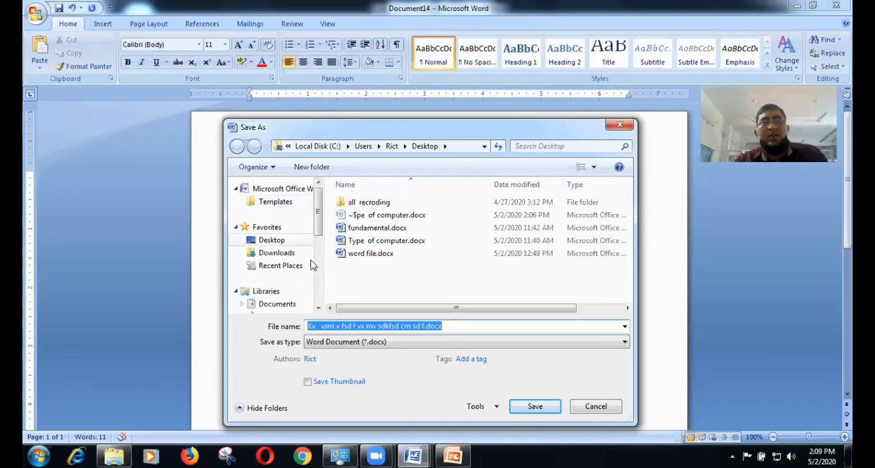
click(318, 309)
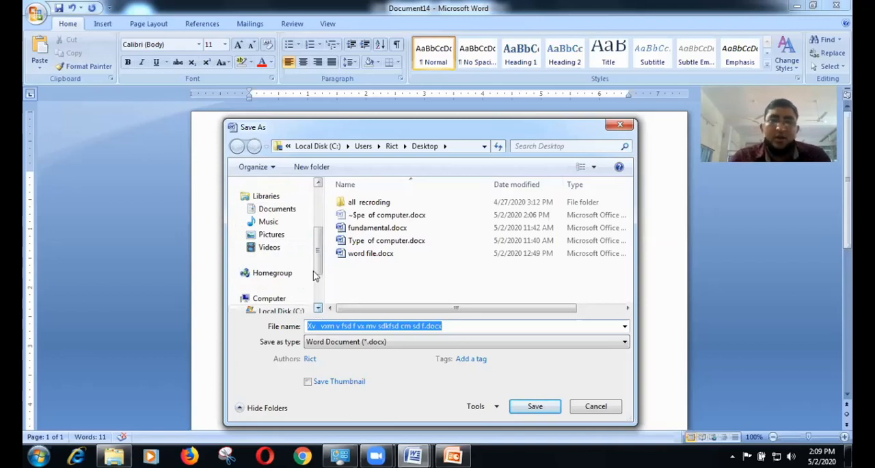
click(318, 183)
click(318, 183)
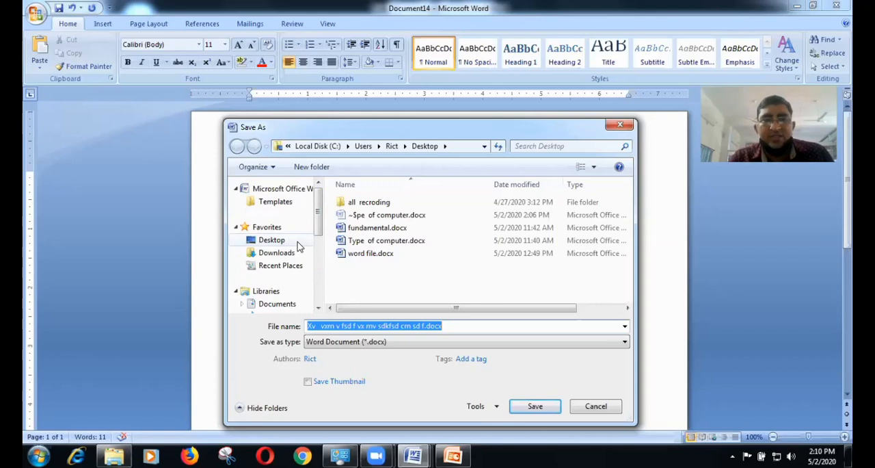
click(318, 308)
click(318, 308)
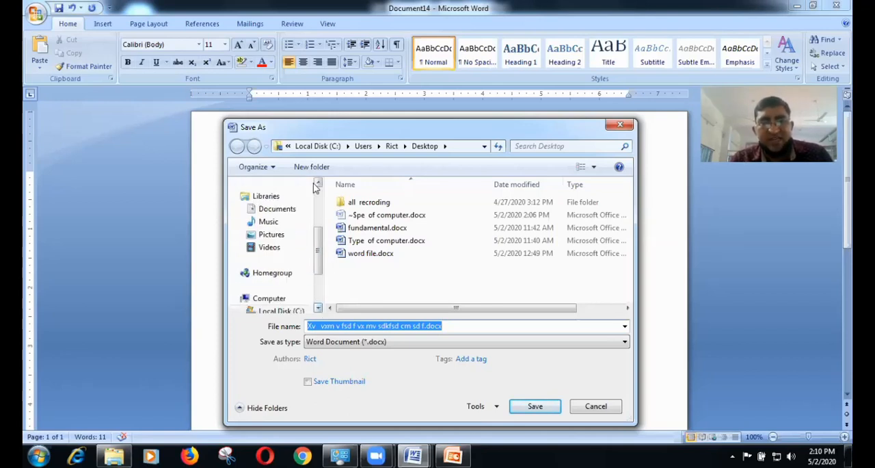
Step: Save the document to the Desktop under its suggested file name, and save it once more under that name
click(318, 184)
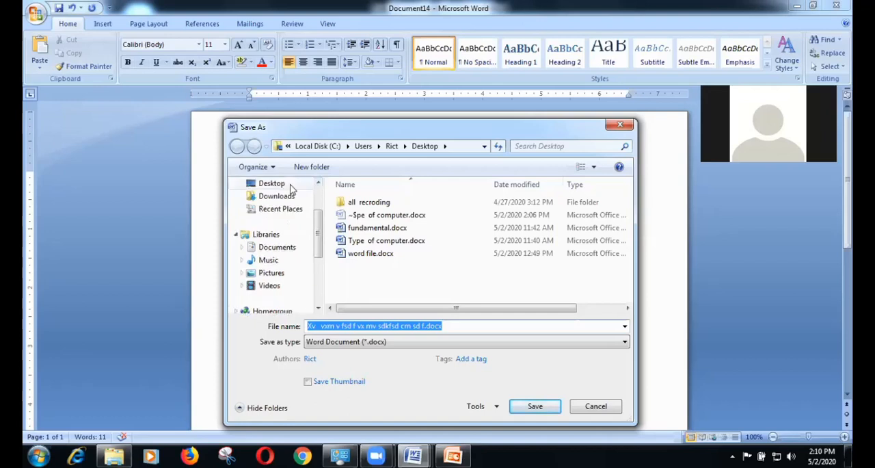
click(290, 186)
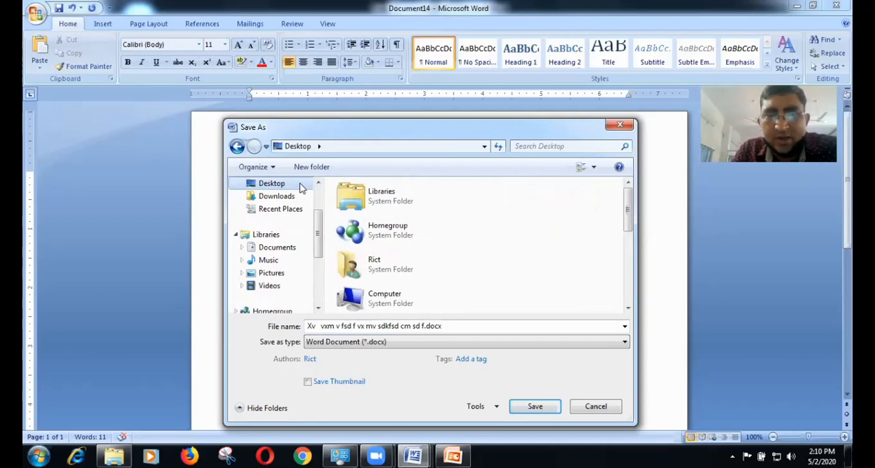
click(524, 409)
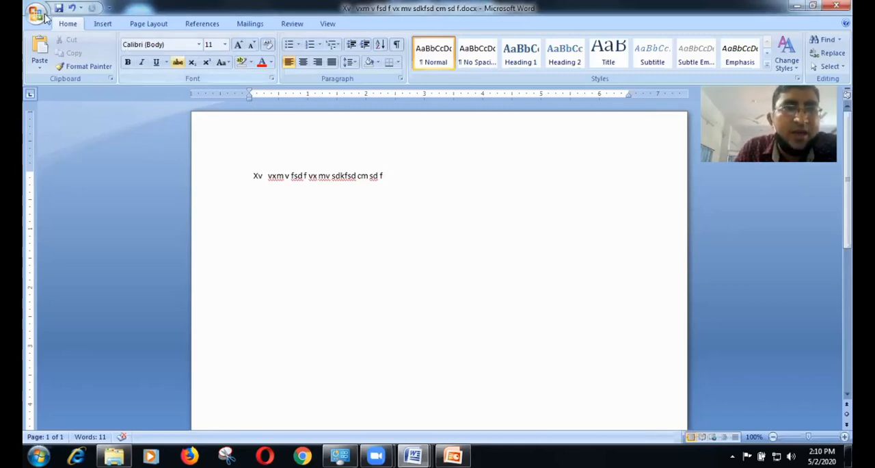
key(alt+f)
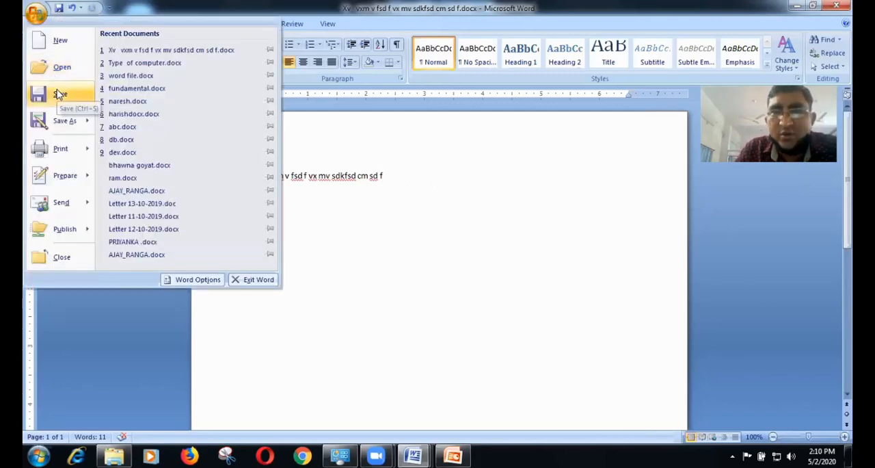
click(58, 94)
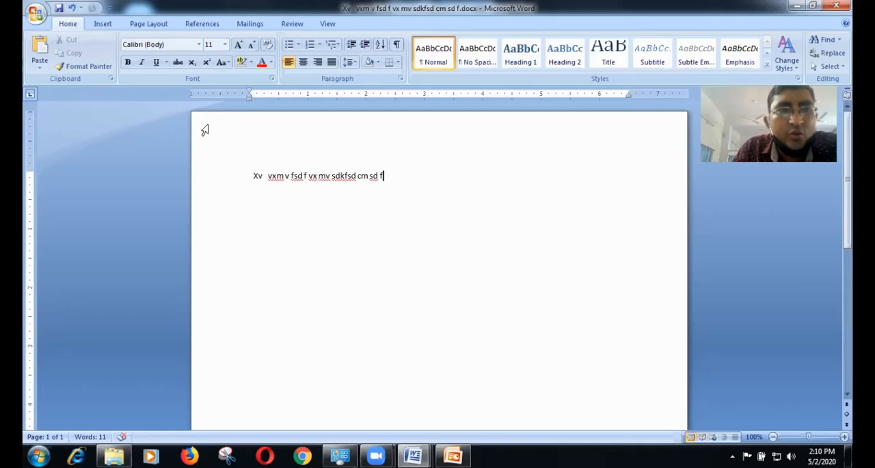
Step: Save a copy of the document in Word Document format under the new file name "hp" in the Desktop folder
click(33, 20)
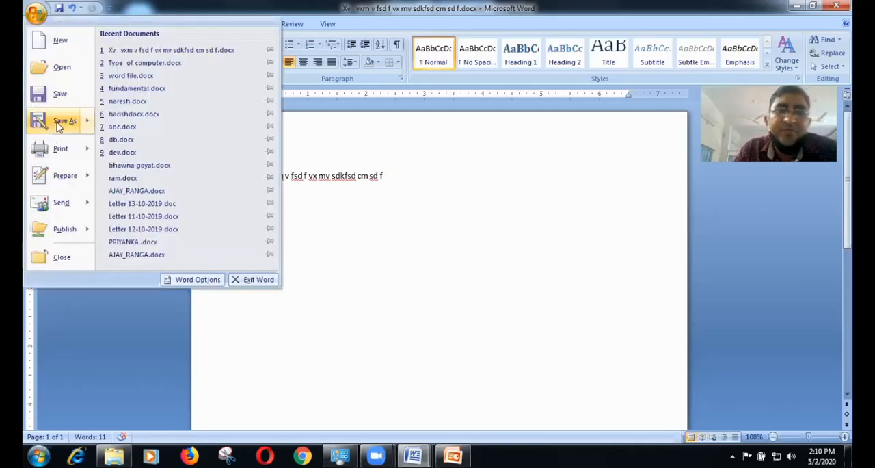
mouse_move(58, 126)
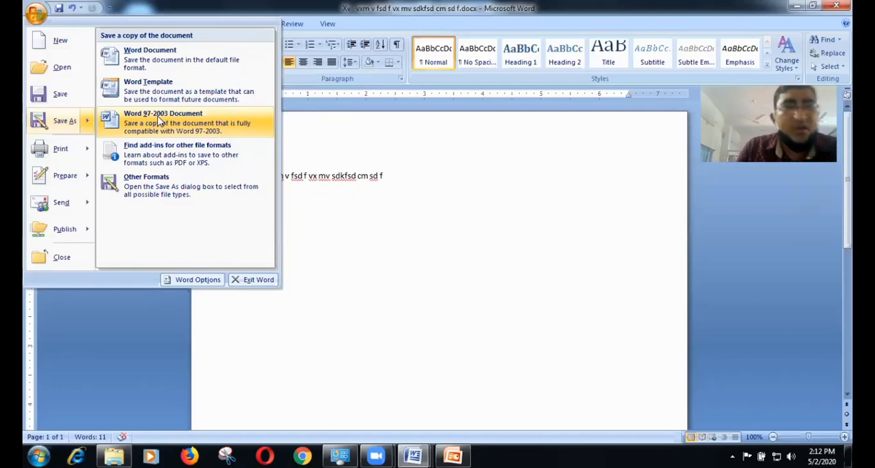
click(160, 68)
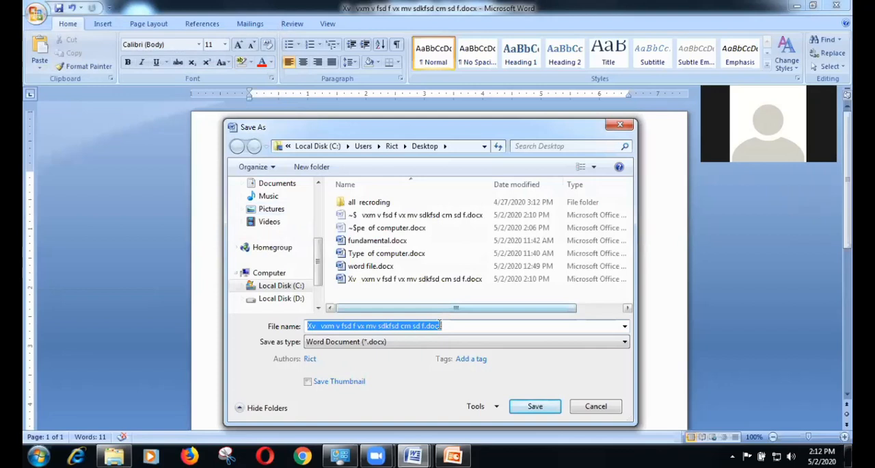
click(446, 326)
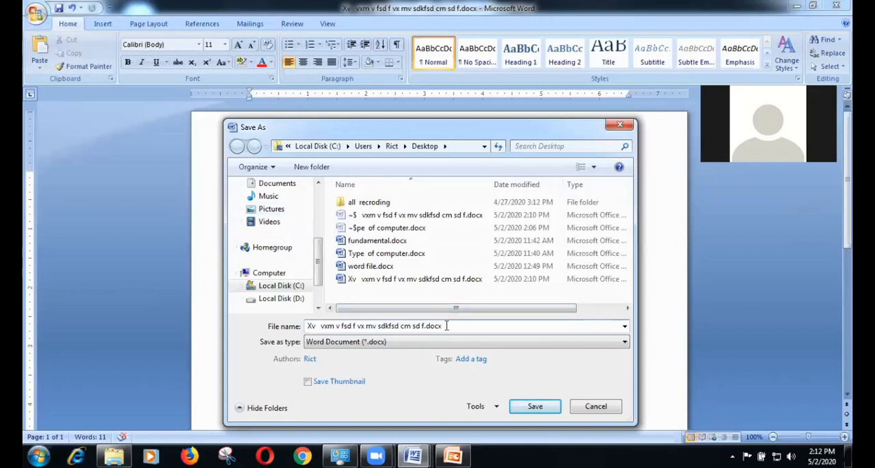
key(BackSpace)
key(BackSpace)
key(BackSpace)
key(BackSpace)
key(BackSpace)
key(BackSpace)
key(BackSpace)
key(BackSpace)
key(BackSpace)
key(BackSpace)
key(BackSpace)
key(BackSpace)
key(BackSpace)
key(BackSpace)
key(BackSpace)
key(BackSpace)
key(BackSpace)
key(BackSpace)
key(BackSpace)
key(BackSpace)
key(BackSpace)
key(BackSpace)
key(BackSpace)
key(BackSpace)
key(BackSpace)
key(BackSpace)
key(BackSpace)
key(BackSpace)
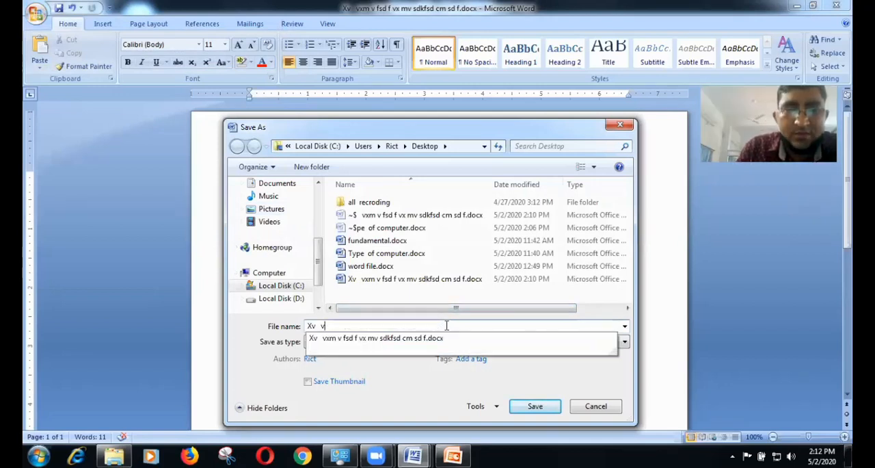
key(BackSpace)
key(BackSpace)
key(BackSpace)
key(BackSpace)
key(BackSpace)
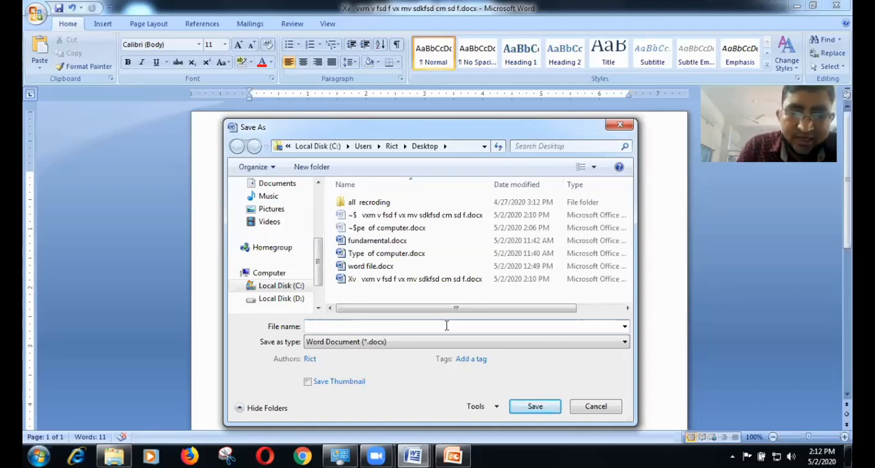
text(hp)
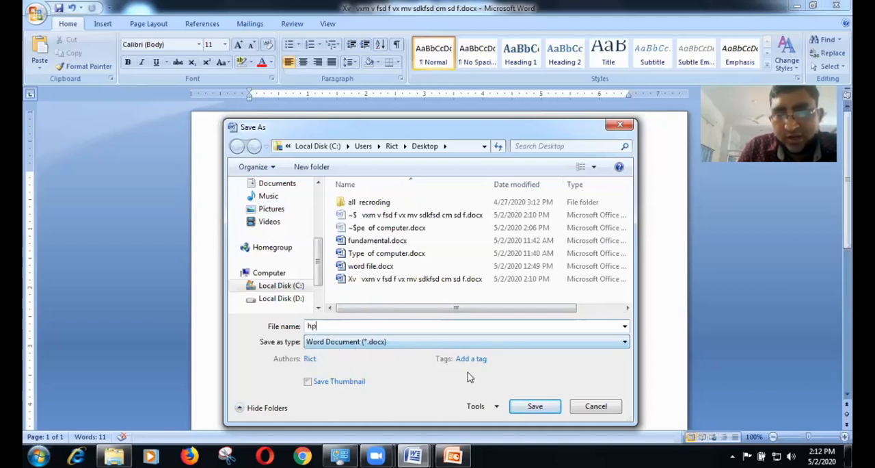
click(518, 404)
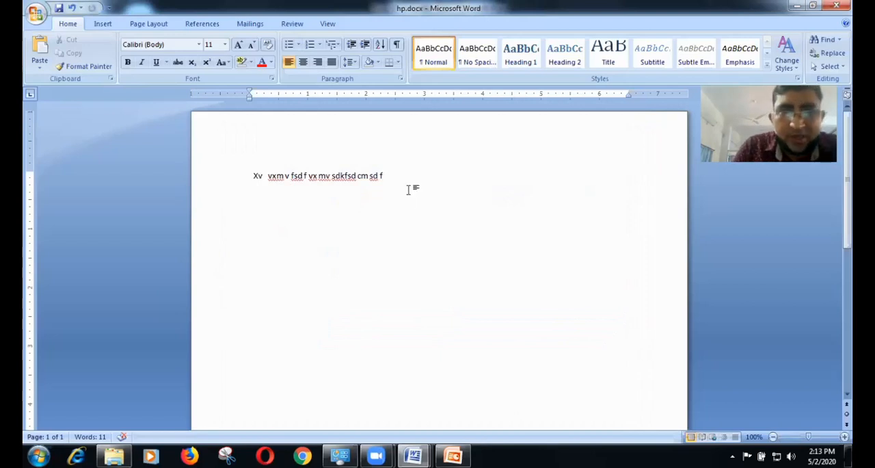
Step: Look over the Print options, including Quick Print and Print Preview, and return to the end of the document text
click(45, 17)
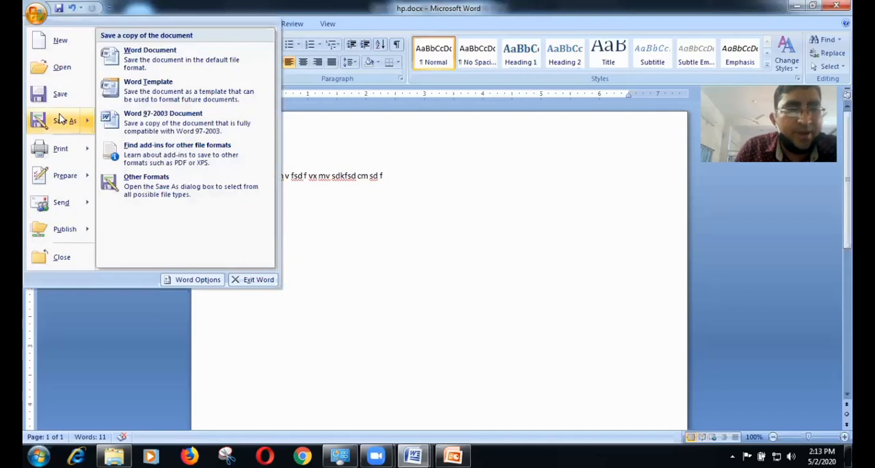
mouse_move(61, 151)
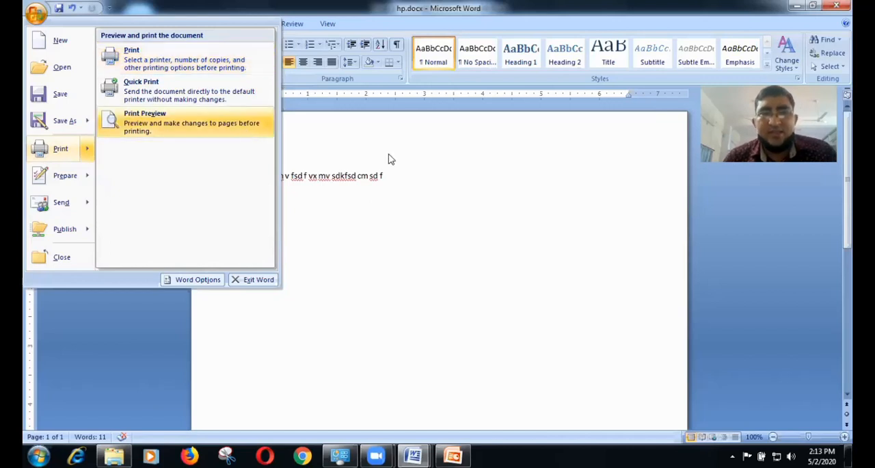
click(397, 174)
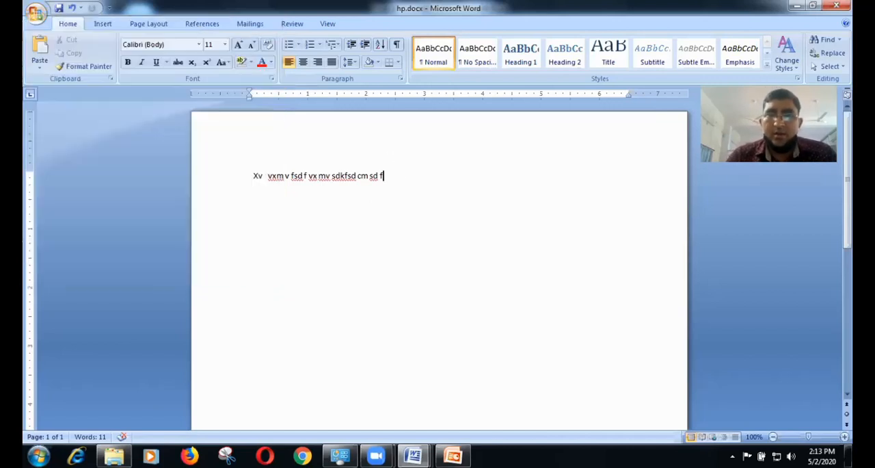
Step: Generate sample paragraphs on a new line below the existing text using =rand()
key(Return)
text(=r)
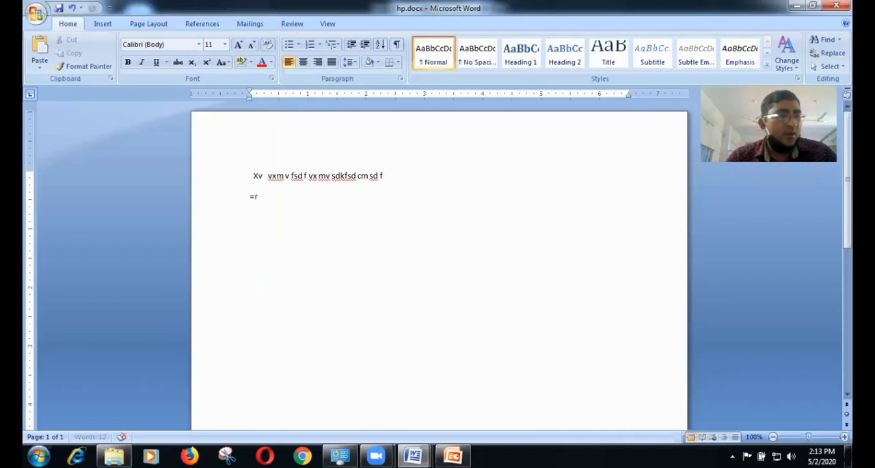
text(and())
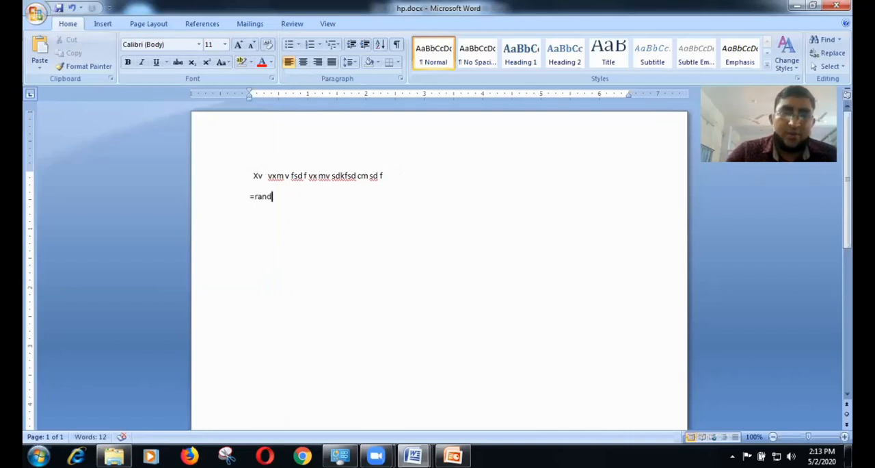
key(Return)
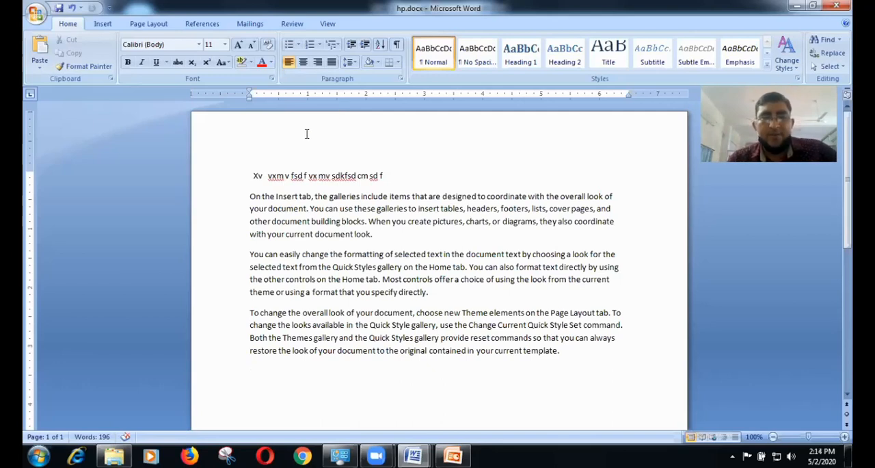
Step: Show the document in Print Preview and enlarge the page to 100%
key(ctrl+F2)
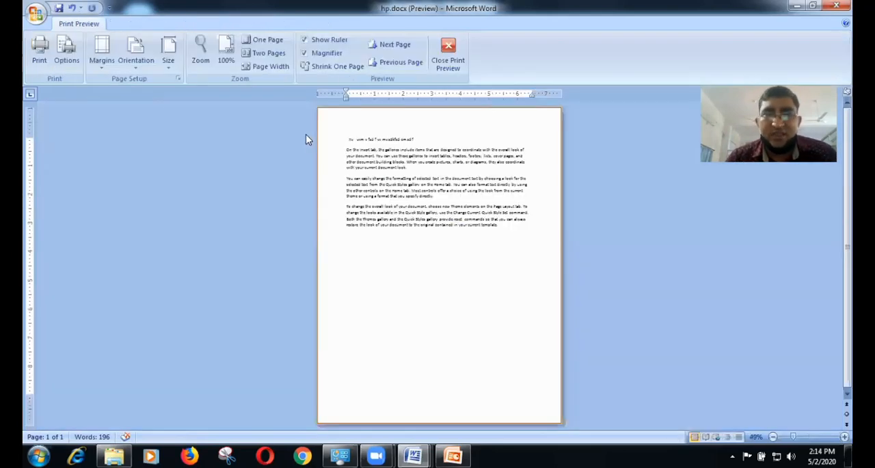
click(377, 164)
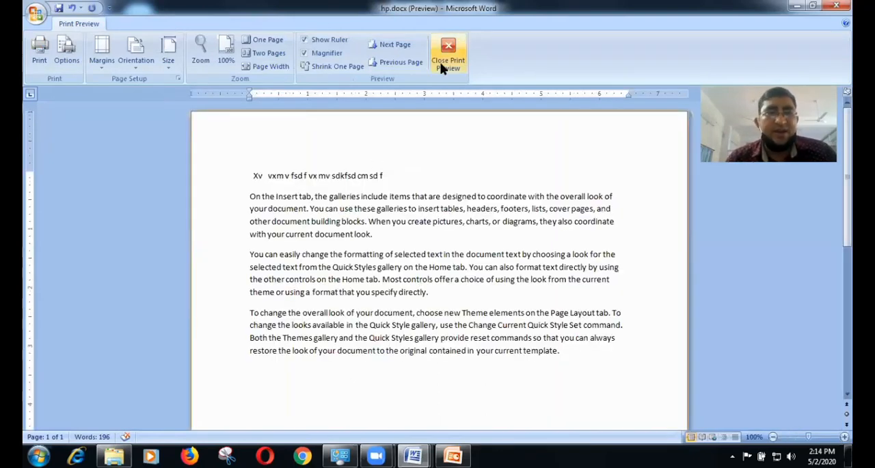
Step: Reopen the document in Print Preview at 100% and look over the margin presets without changing them
key(Escape)
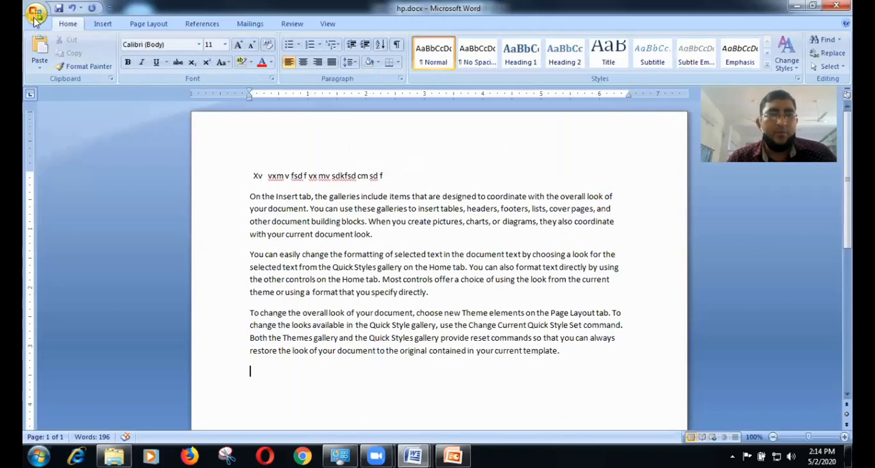
key(alt+f)
mouse_move(60, 149)
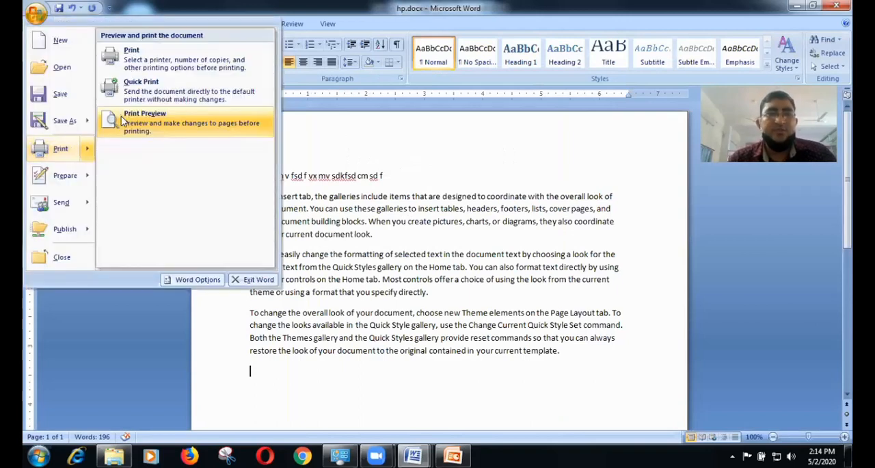
click(124, 121)
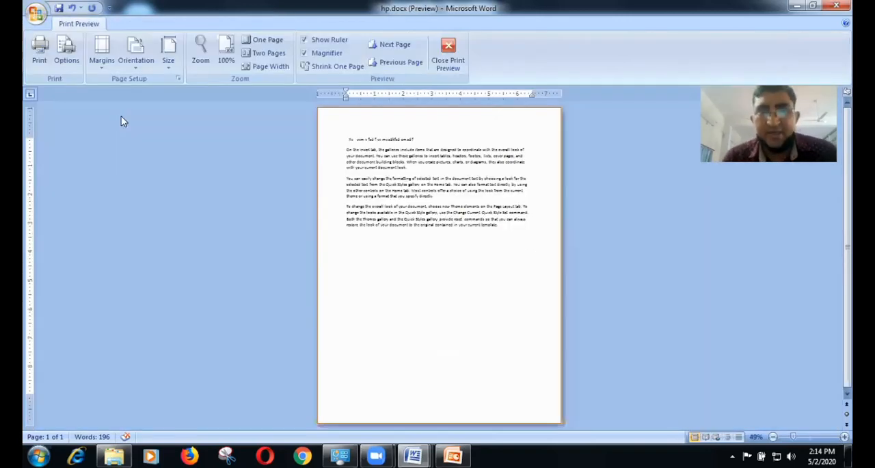
click(350, 151)
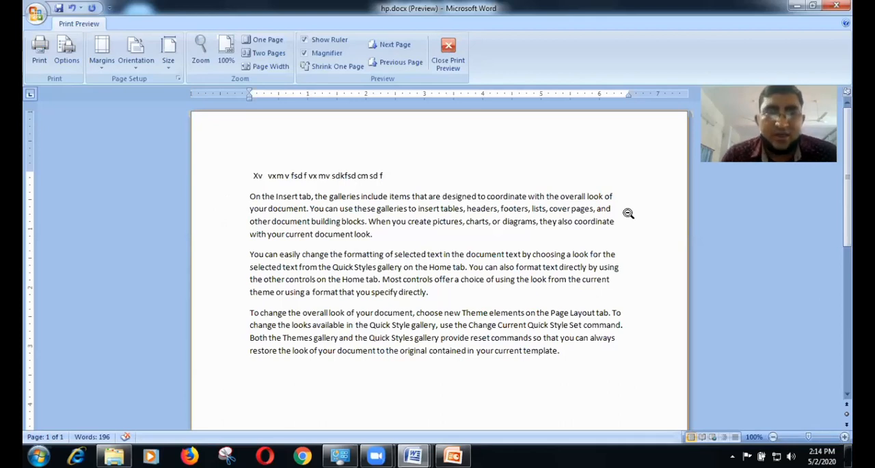
click(100, 62)
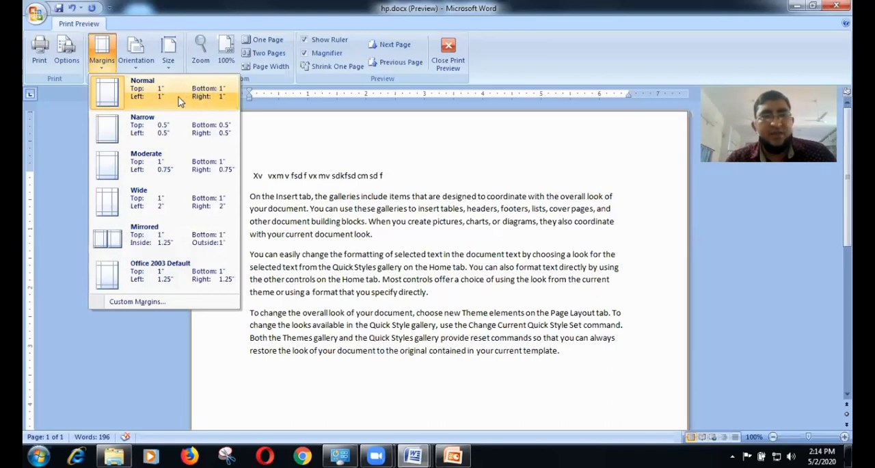
click(276, 149)
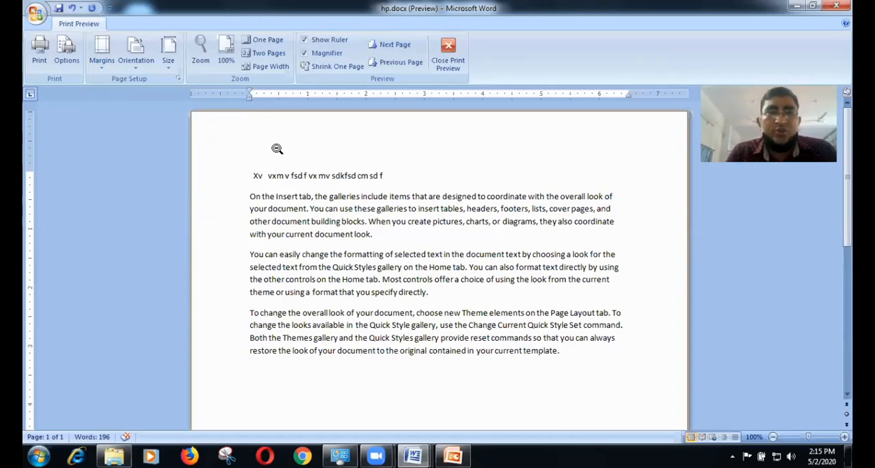
Step: Switch the page orientation to Landscape, view the whole page, and return the orientation to Portrait
click(136, 69)
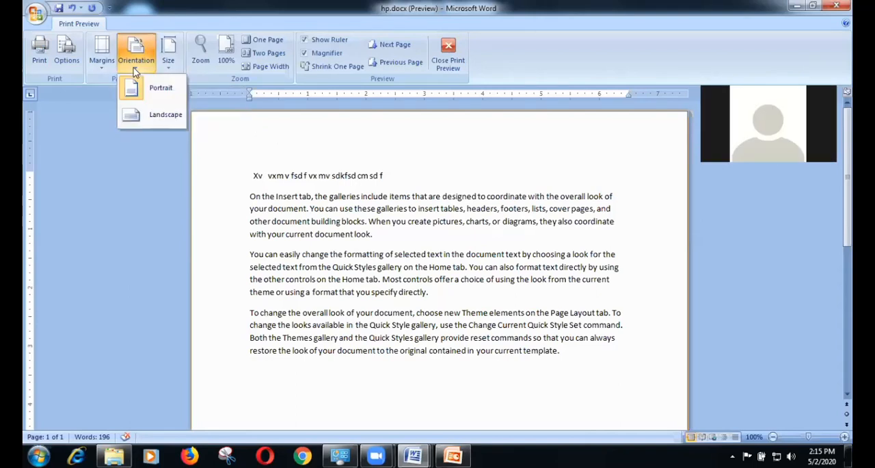
click(153, 115)
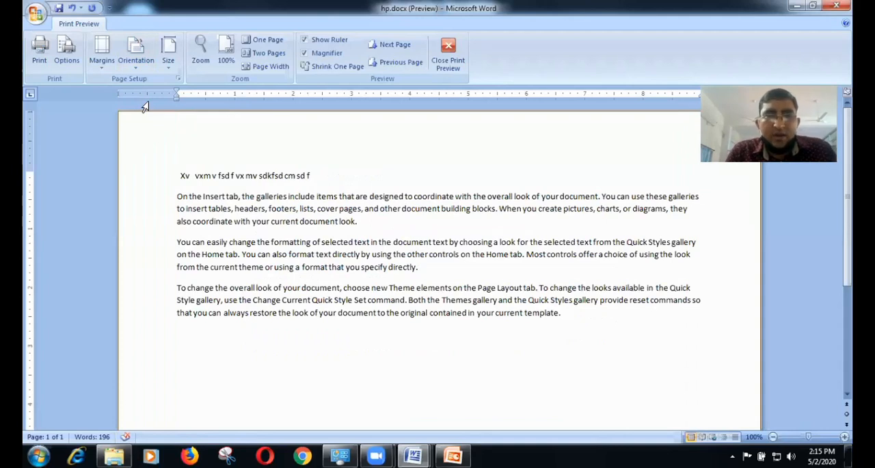
click(209, 136)
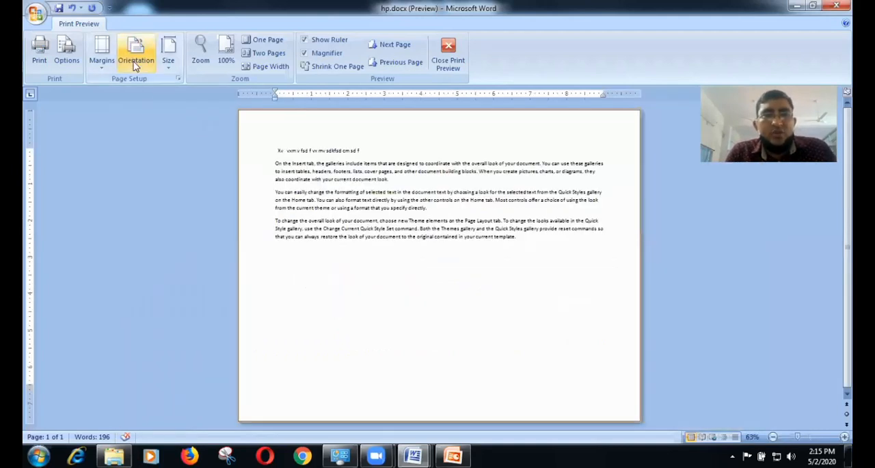
click(135, 65)
click(157, 90)
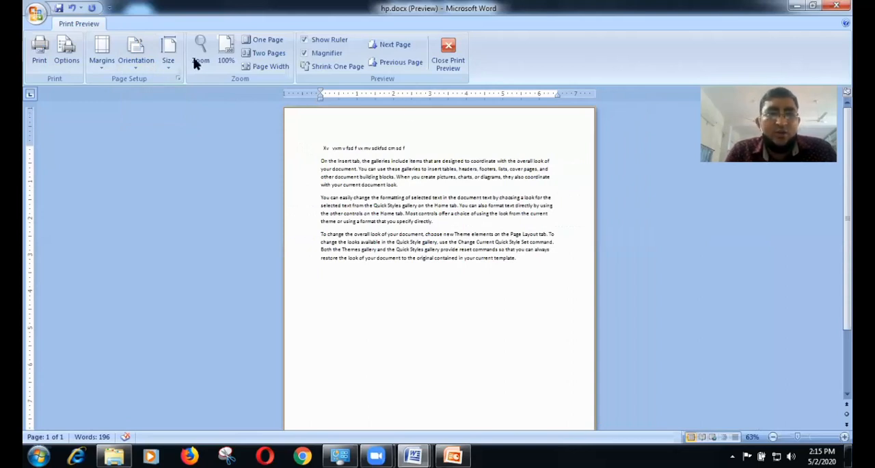
Step: Look over the available paper sizes and close Print Preview
click(168, 69)
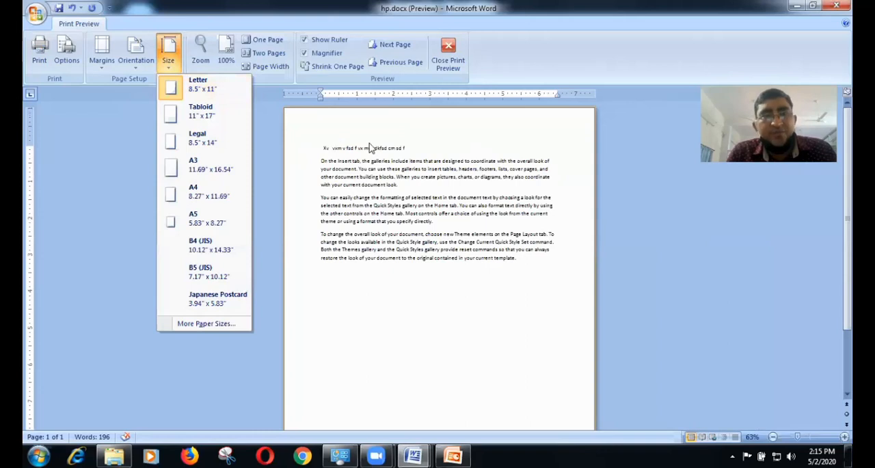
click(441, 66)
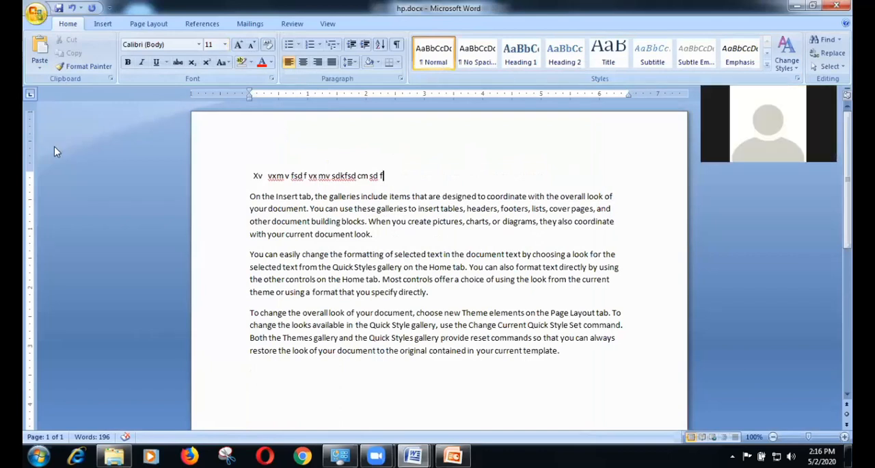
Step: Open the document's Print dialog, look over its settings, and close it without printing
key(alt+f)
mouse_move(54, 147)
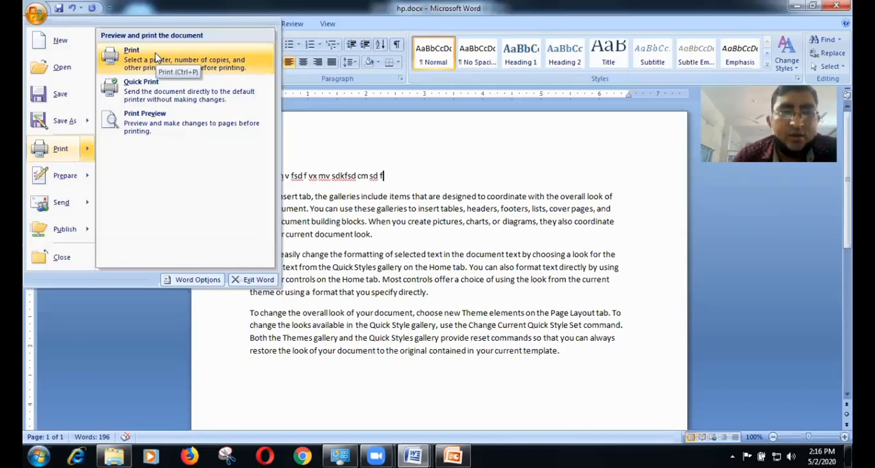
click(156, 59)
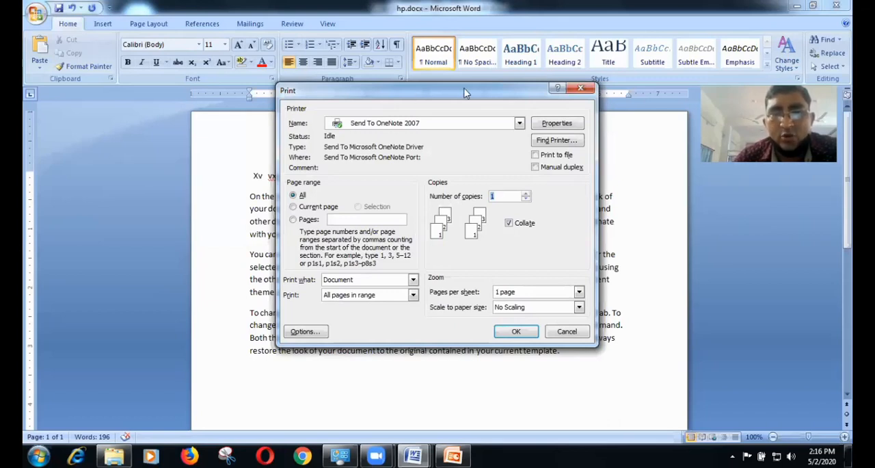
click(579, 90)
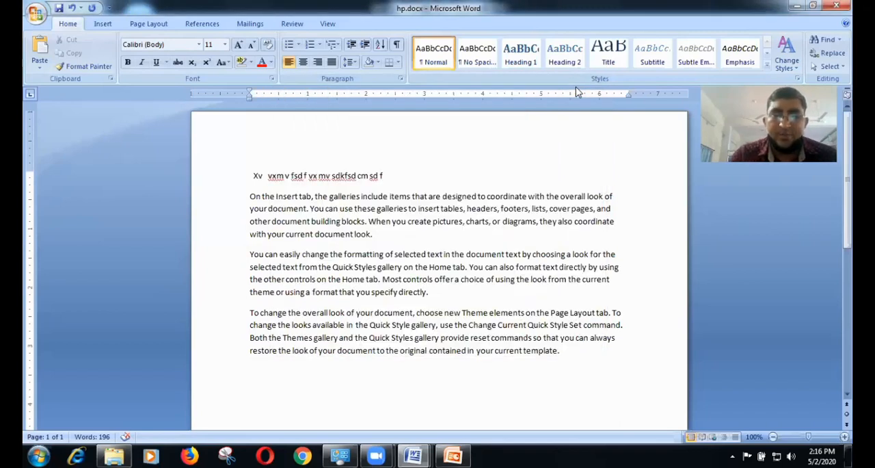
Step: Reopen the print settings, choose Microsoft XPS Document Writer as the printer, and set the number of copies to 8
key(ctrl+p)
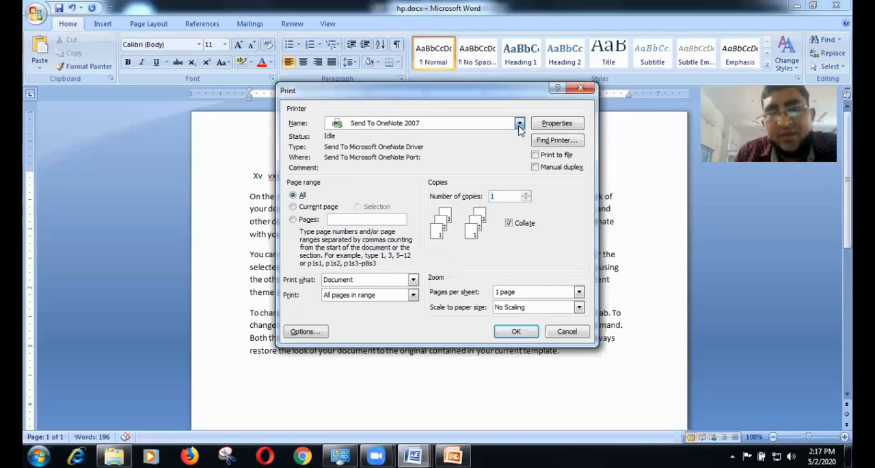
click(520, 125)
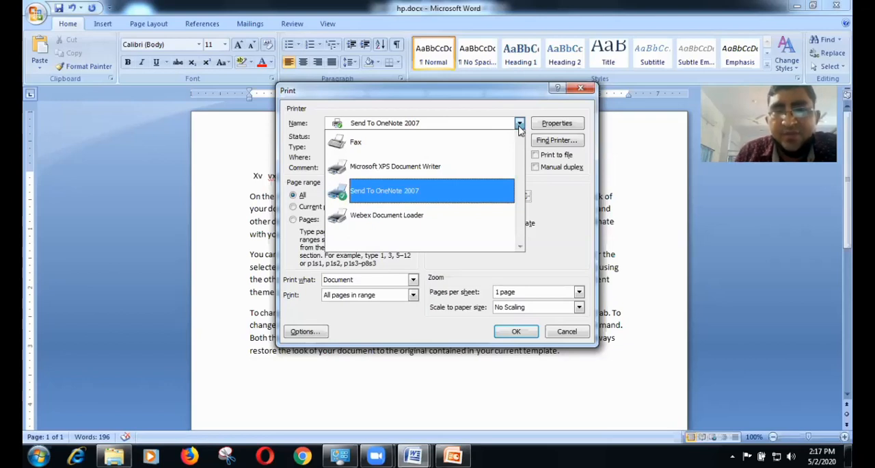
click(466, 179)
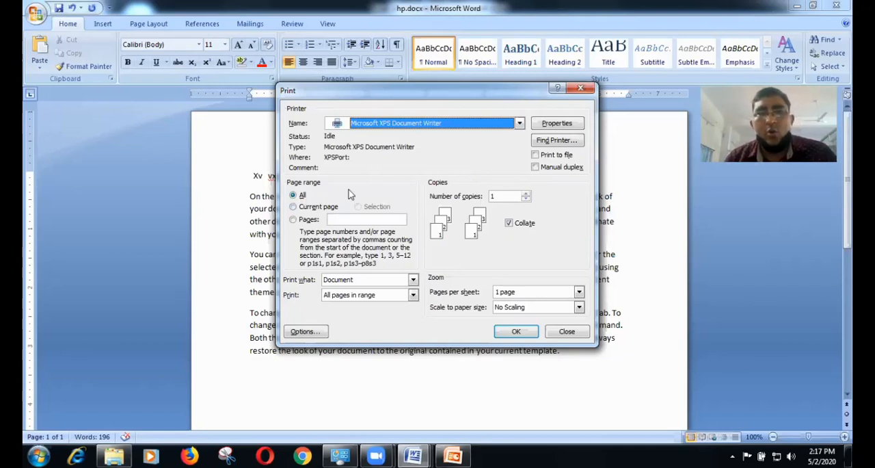
click(527, 193)
click(526, 195)
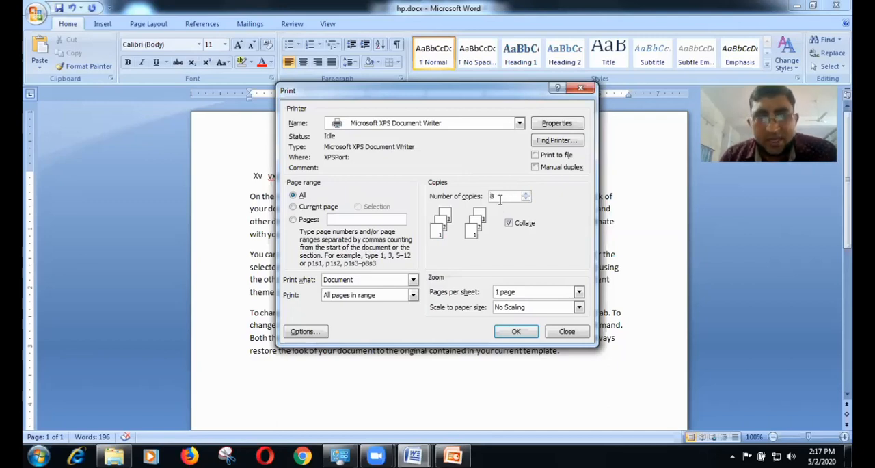
Step: Limit the print range to the current page and set the number of copies to 5
click(321, 208)
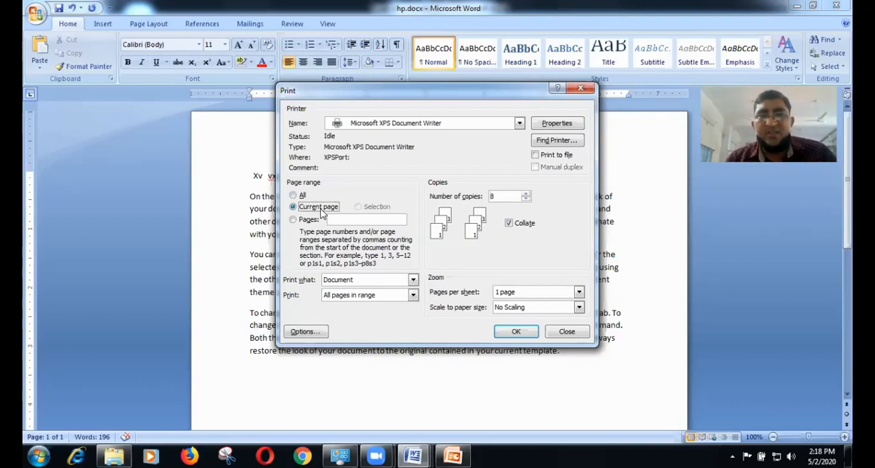
click(526, 199)
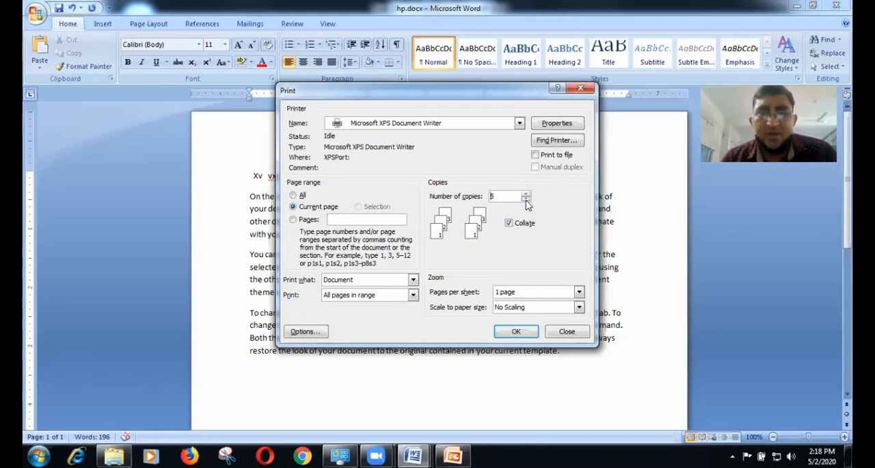
Step: Set the print range to pages 1,7,9,12 and dismiss the Print dialog without printing
click(293, 220)
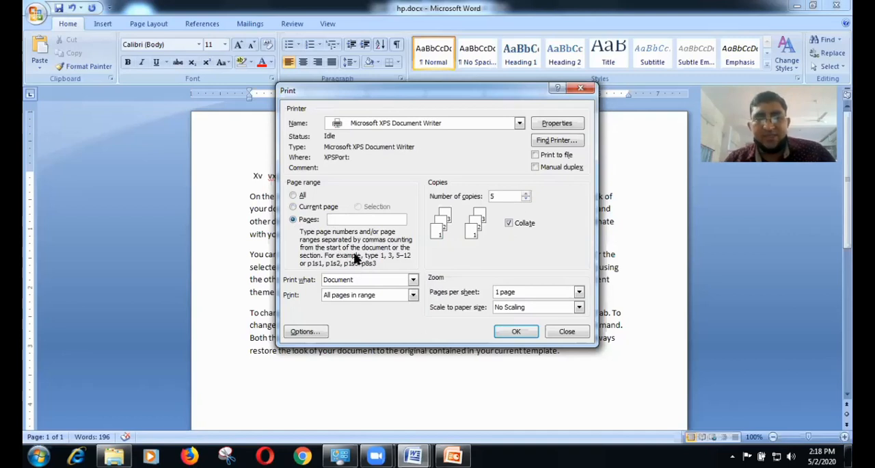
text(1)
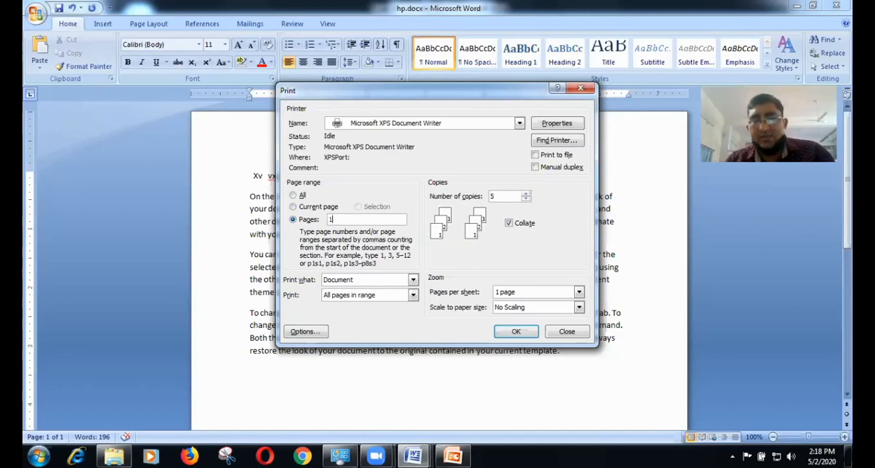
text(,7,9,12)
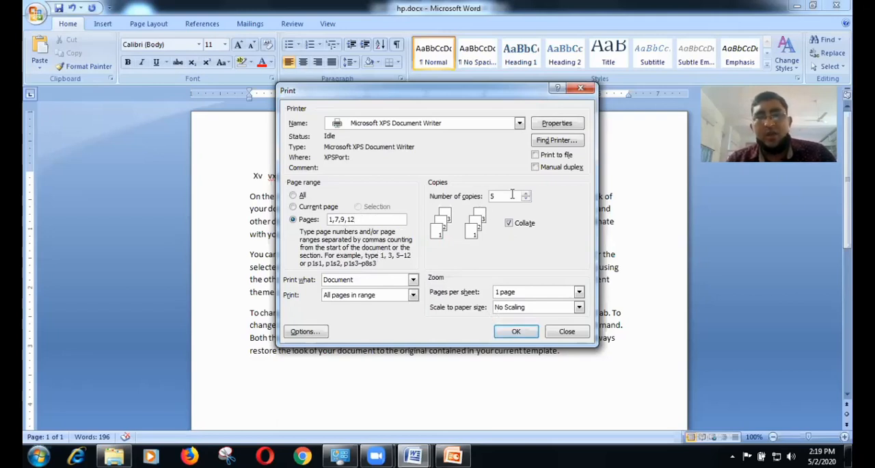
key(Escape)
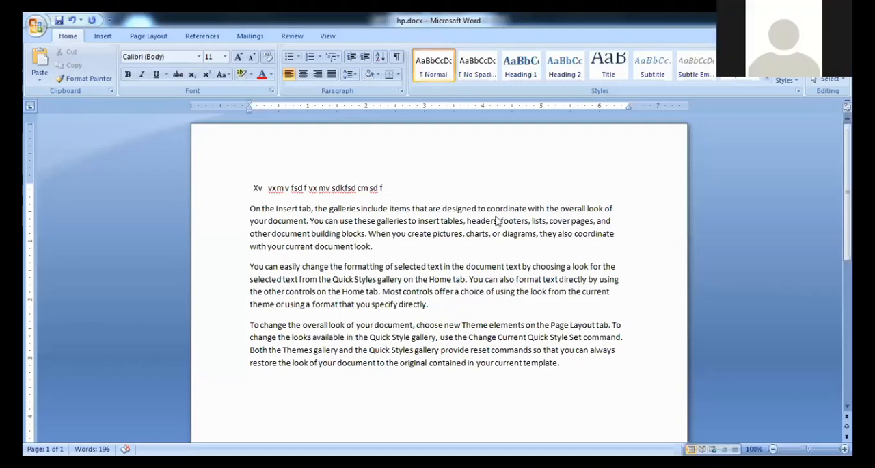
Step: Place the cursor at the end of the document's first line and display the file commands with their access-key hints
click(467, 190)
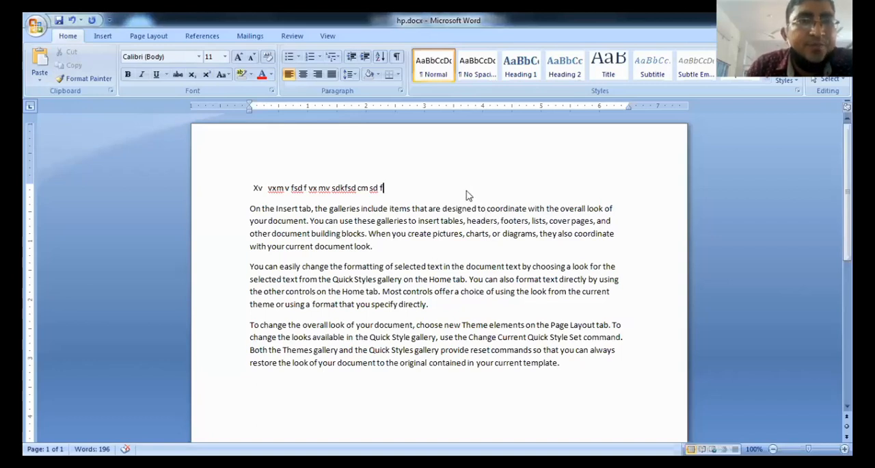
key(alt)
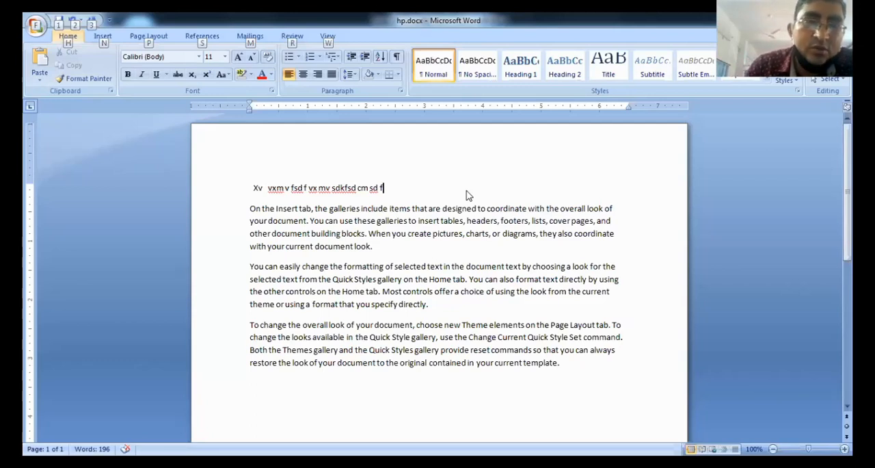
key(f)
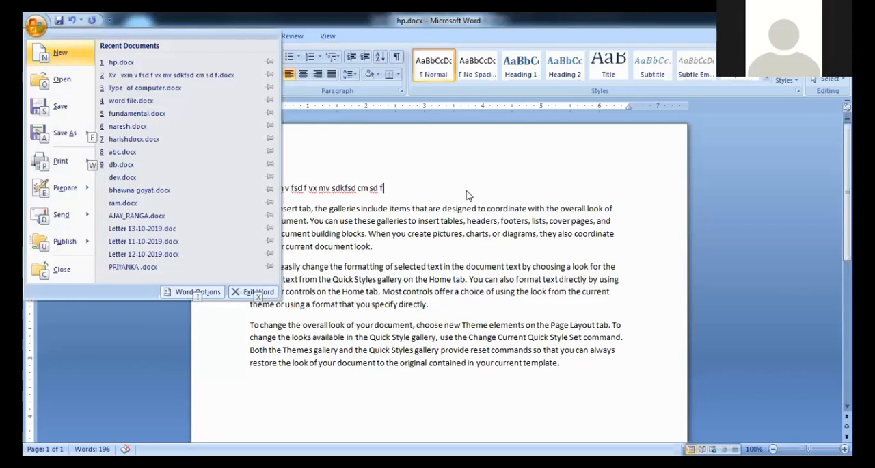